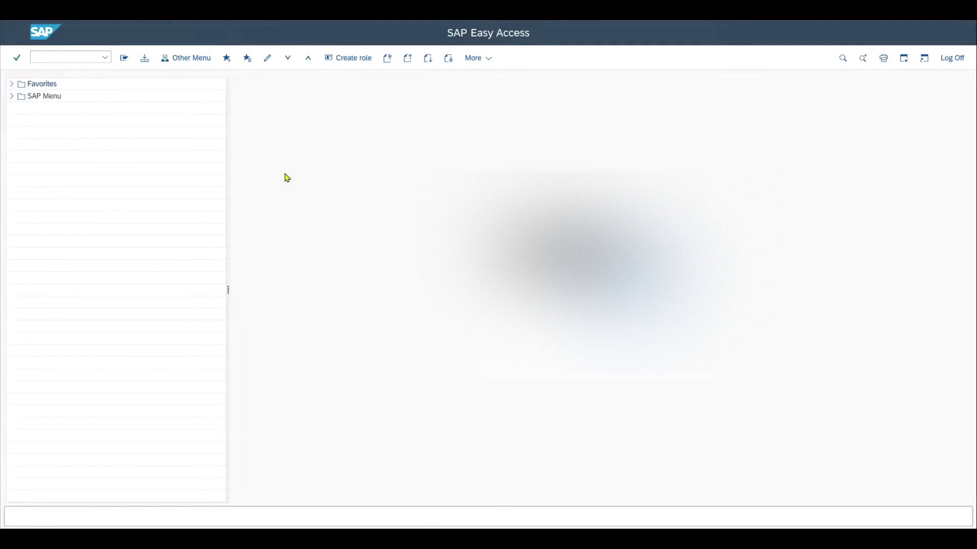
# Step: Start transaction KAH1 and enter ZCEG1 as the name of the new cost element group
pyautogui.click(69, 58)
pyautogui.write('kah1')
pyautogui.press('Return')
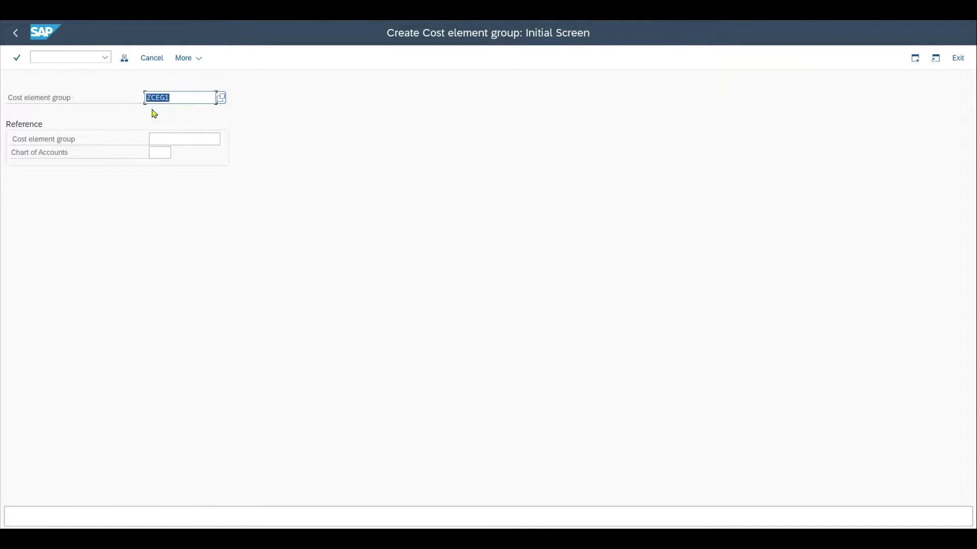
pyautogui.click(185, 98)
pyautogui.moveTo(189, 100); pyautogui.dragTo(142, 97)
pyautogui.click(182, 99)
pyautogui.click(162, 134)
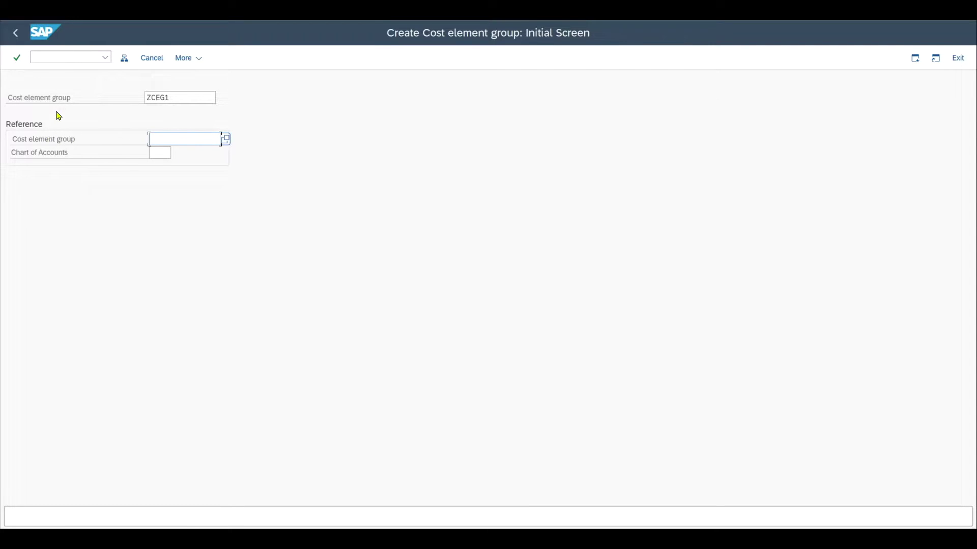
pyautogui.click(170, 152)
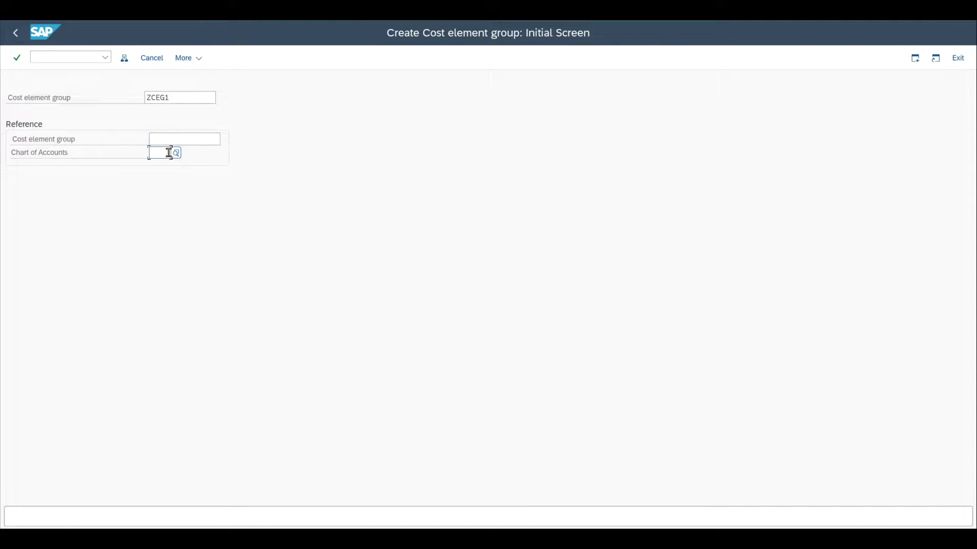
pyautogui.click(184, 138)
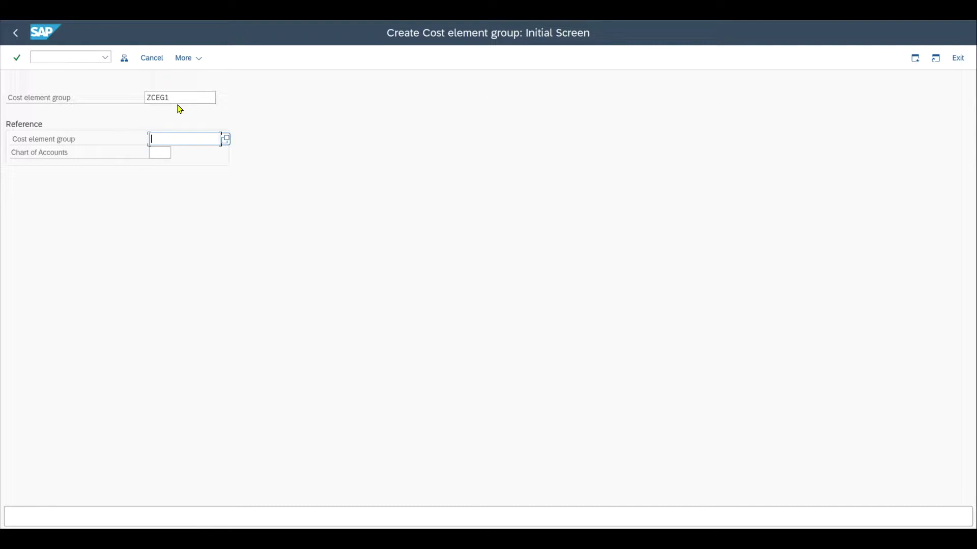
pyautogui.moveTo(174, 98); pyautogui.dragTo(127, 100)
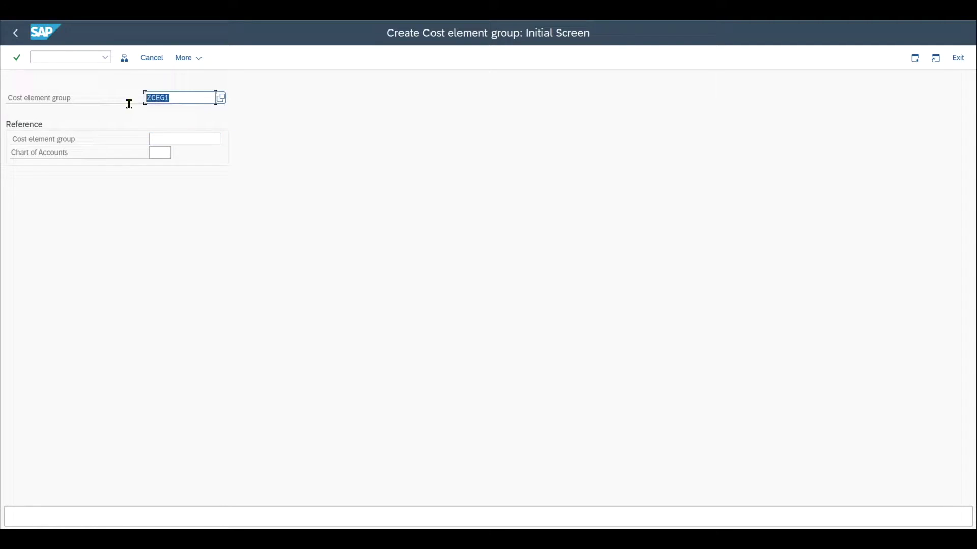
pyautogui.click(176, 99)
pyautogui.click(124, 59)
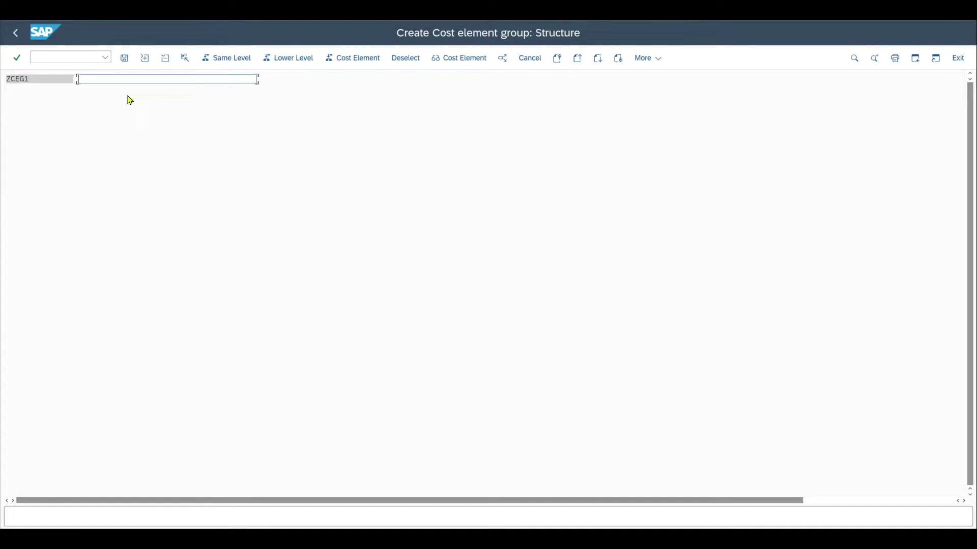
# Step: Title ZCEG1 'Cost Element Hierarchy Example' and add subgroup PERS-EXP, Personnel Expenses, beneath it
pyautogui.write('Cost Element Hierarchy Example')
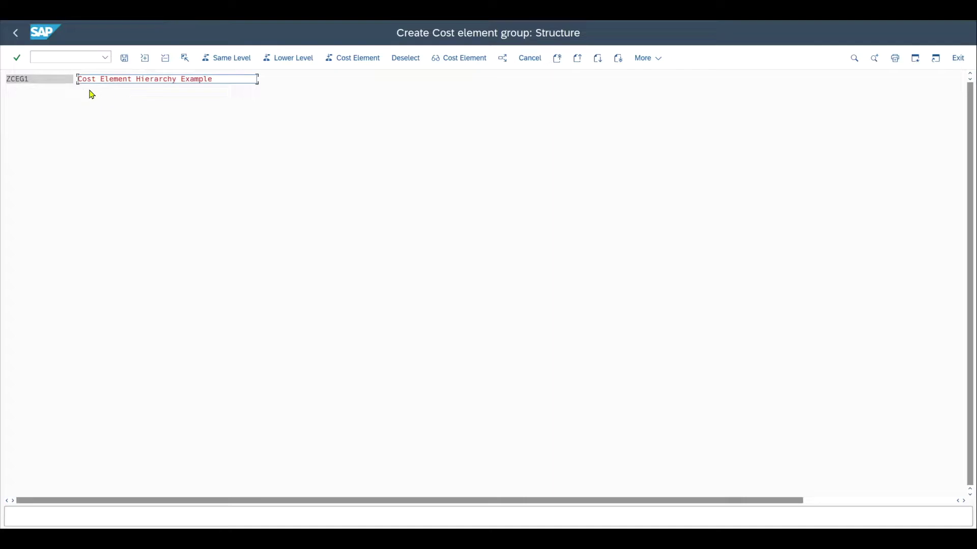
pyautogui.click(63, 79)
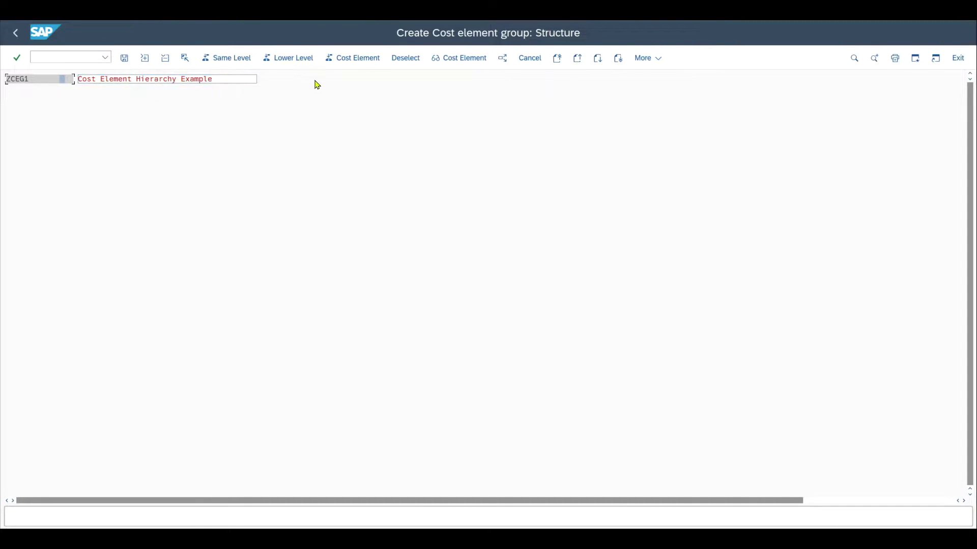
pyautogui.click(53, 80)
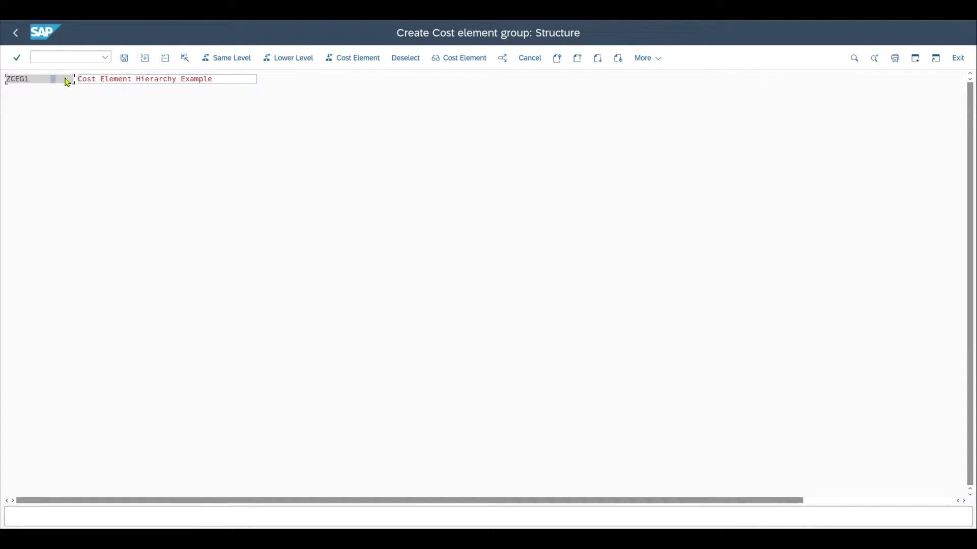
pyautogui.click(288, 59)
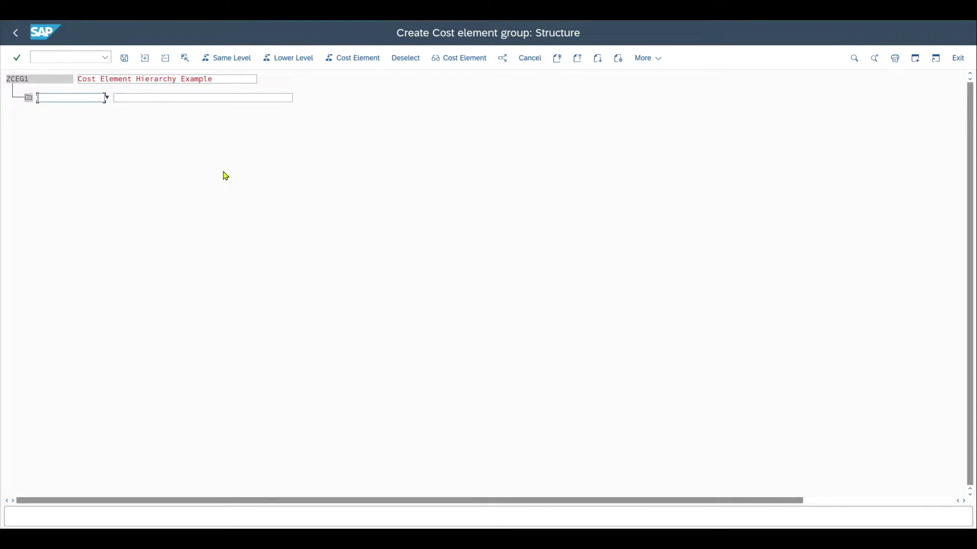
pyautogui.write('PERS-Exp')
pyautogui.press('Tab')
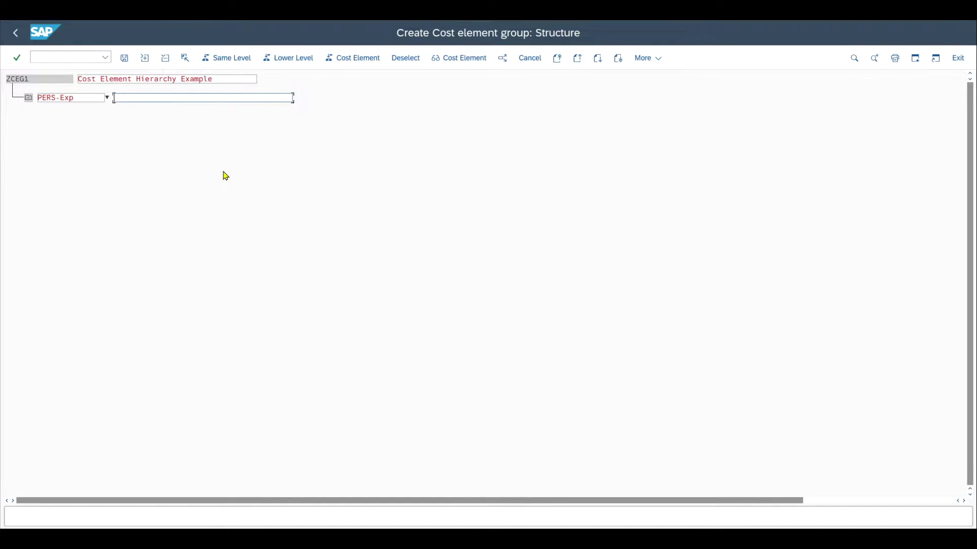
pyautogui.write('Personnel Expenses')
pyautogui.press('Return')
# Step: Add same-level subgroups SERV-EXP 'Service Expenses' and MAT-EXP 'Material Expenses'
pyautogui.click(71, 97)
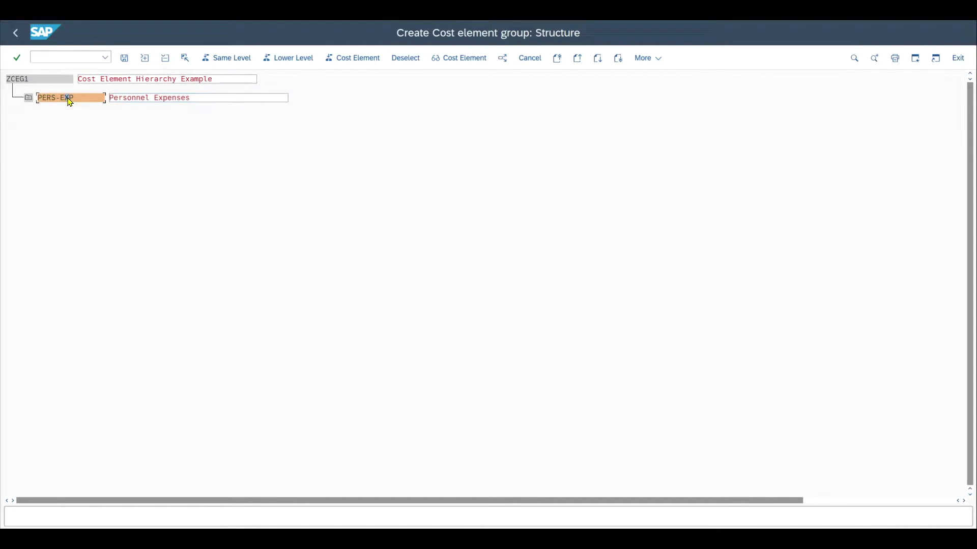
pyautogui.click(238, 59)
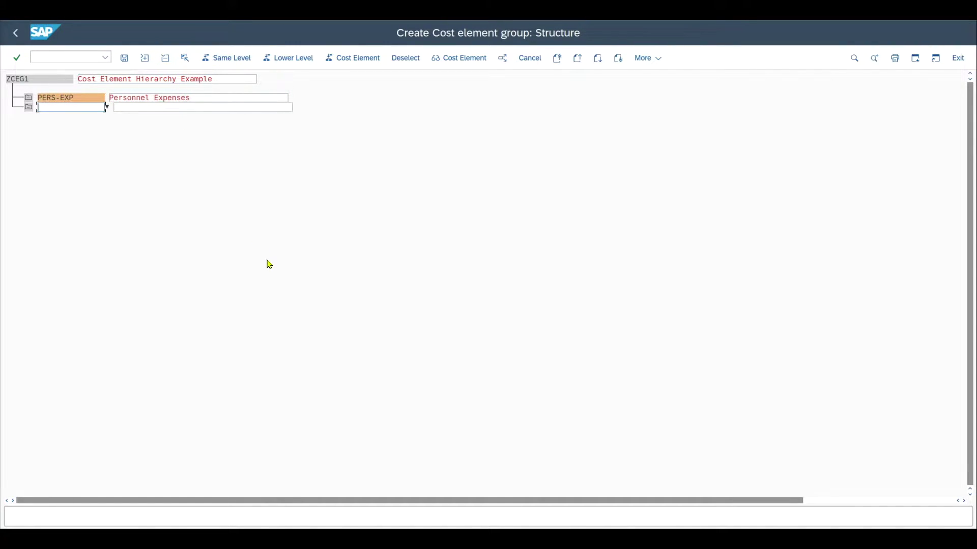
pyautogui.write('SERV-EXP')
pyautogui.press('Tab')
pyautogui.write('Service Expenses')
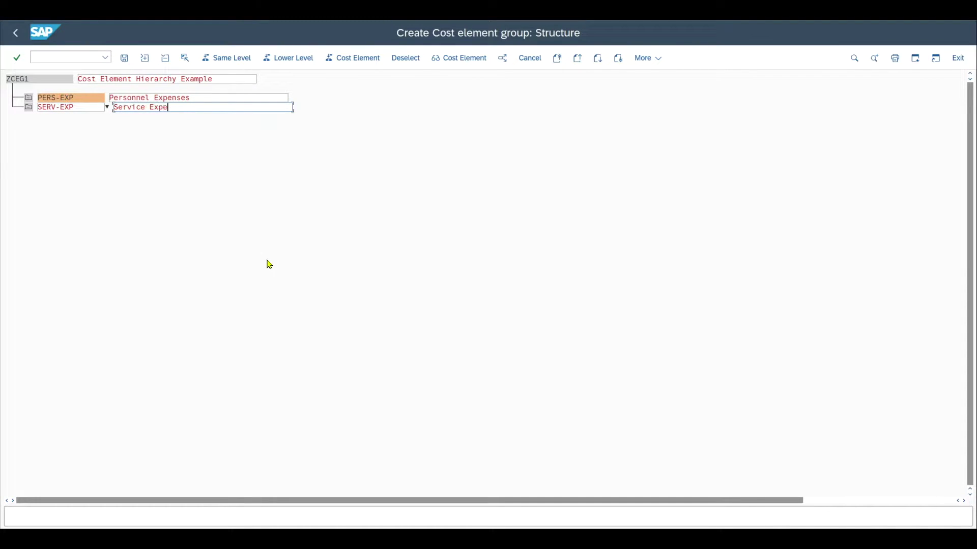
pyautogui.press('Return')
pyautogui.click(69, 107)
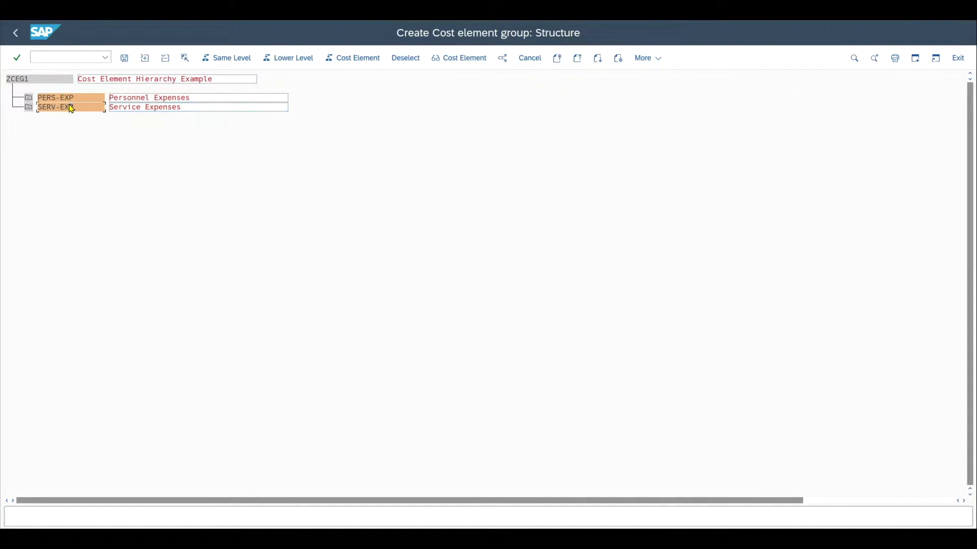
pyautogui.click(225, 59)
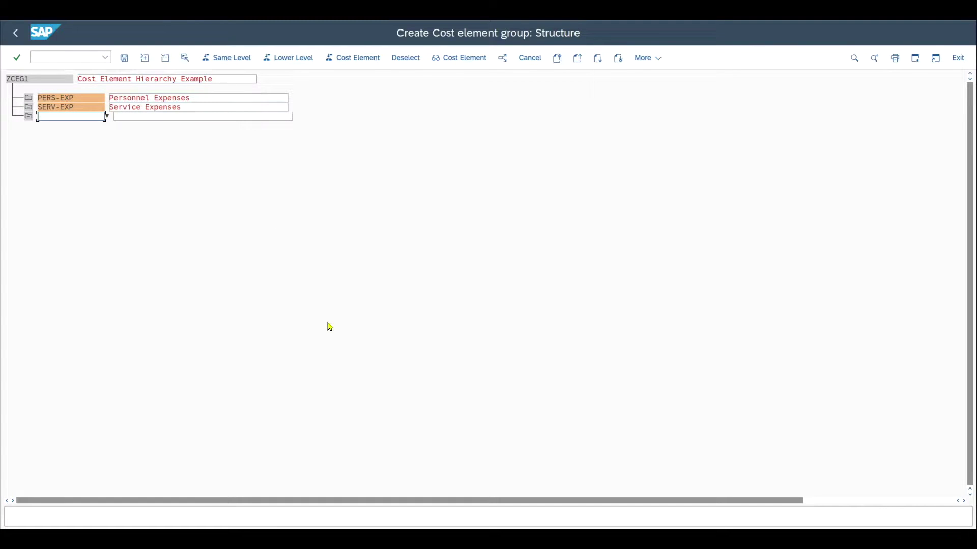
pyautogui.write('MAT-EXP')
pyautogui.press('Tab')
pyautogui.write('Material Expenses')
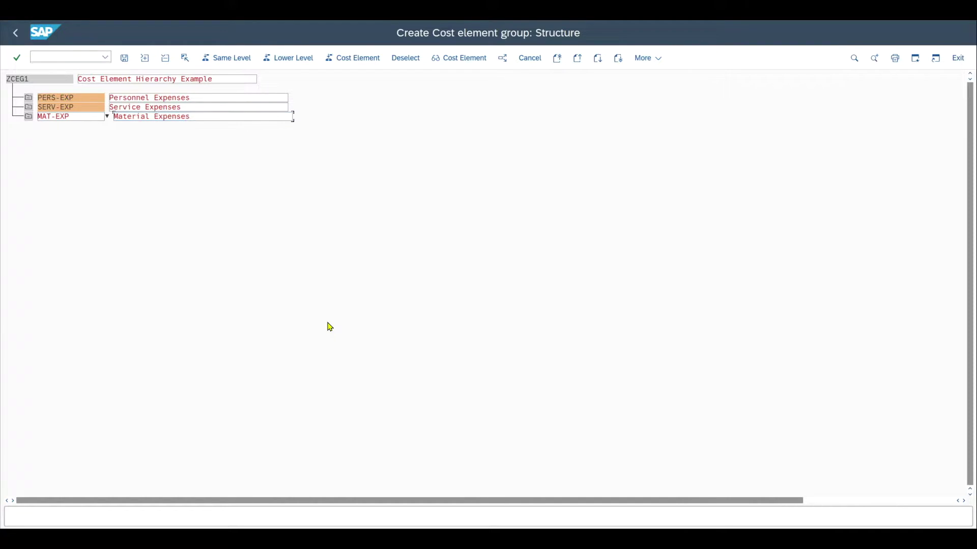
pyautogui.press('Return')
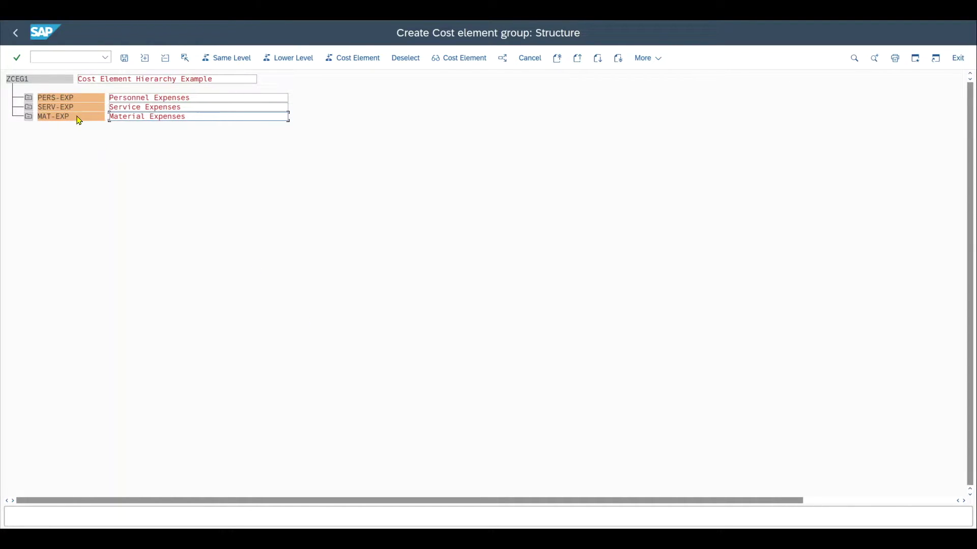
# Step: Add a fourth subgroup REV described as 'Revenues'
pyautogui.click(78, 118)
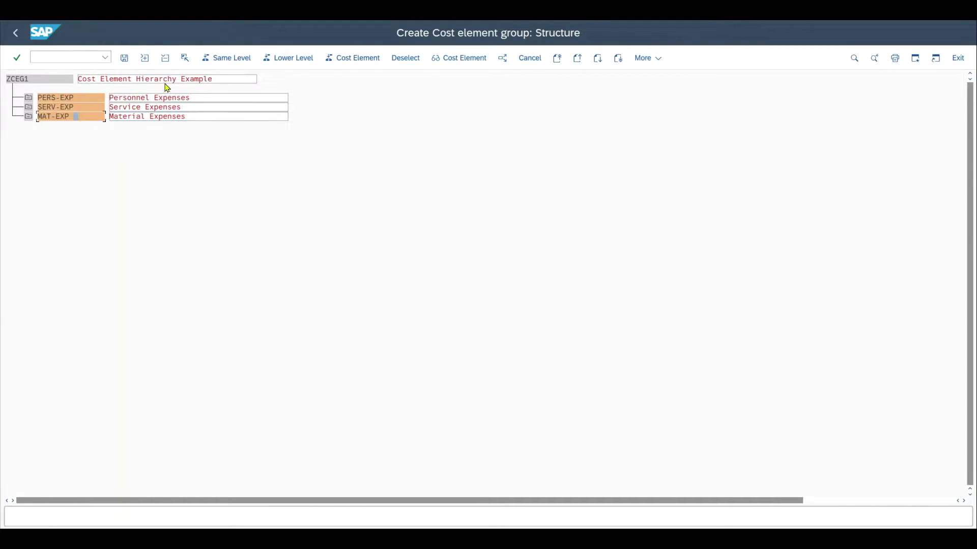
pyautogui.click(231, 65)
pyautogui.write('RE')
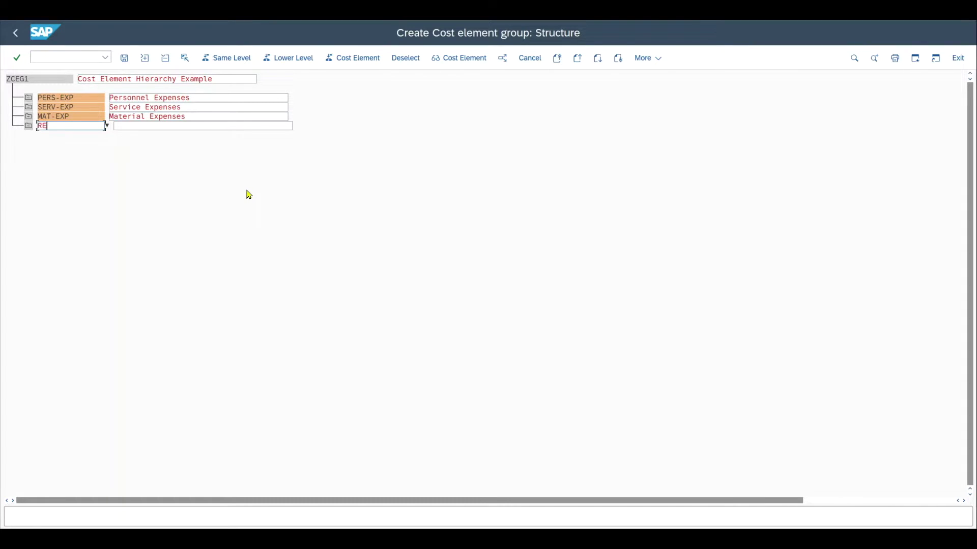
pyautogui.write('V')
pyautogui.press('Tab')
pyautogui.write('Revenues')
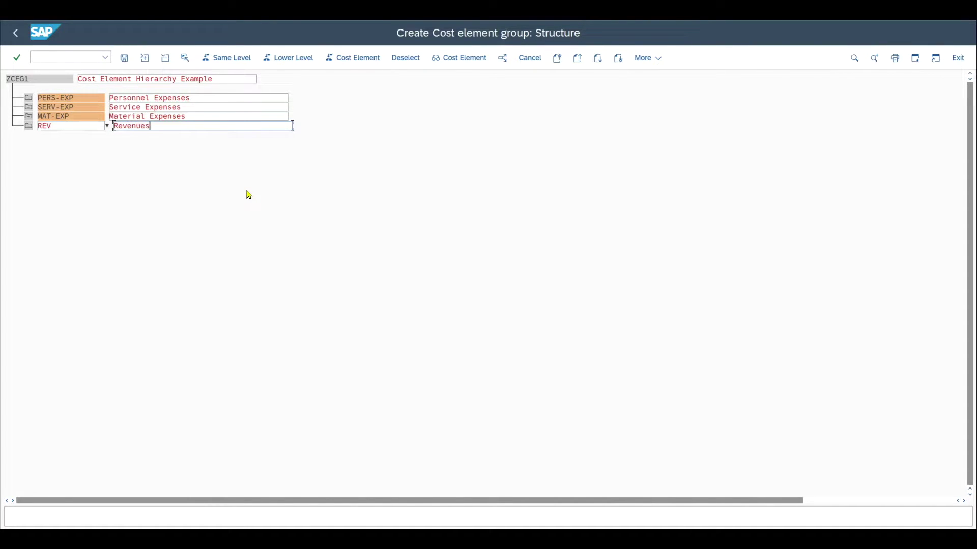
pyautogui.press('Return')
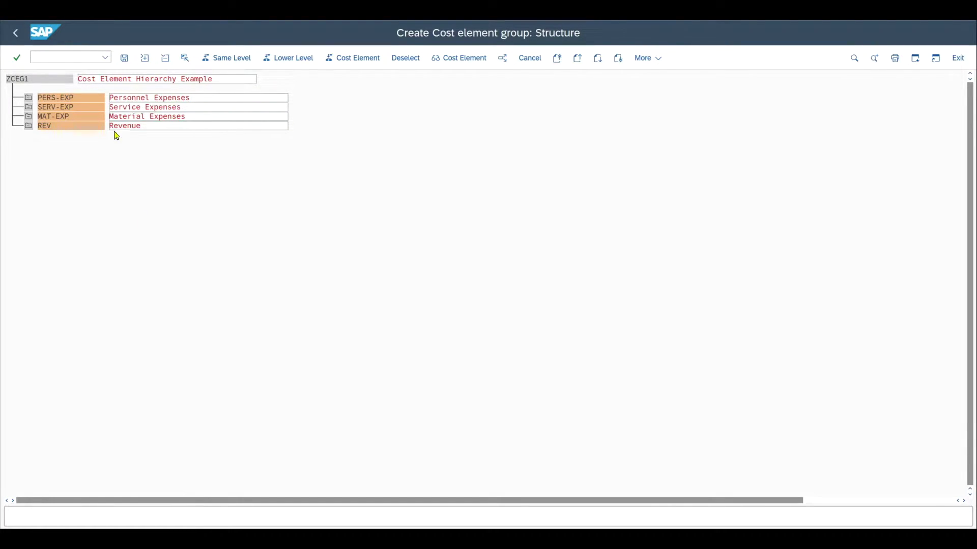
pyautogui.click(81, 98)
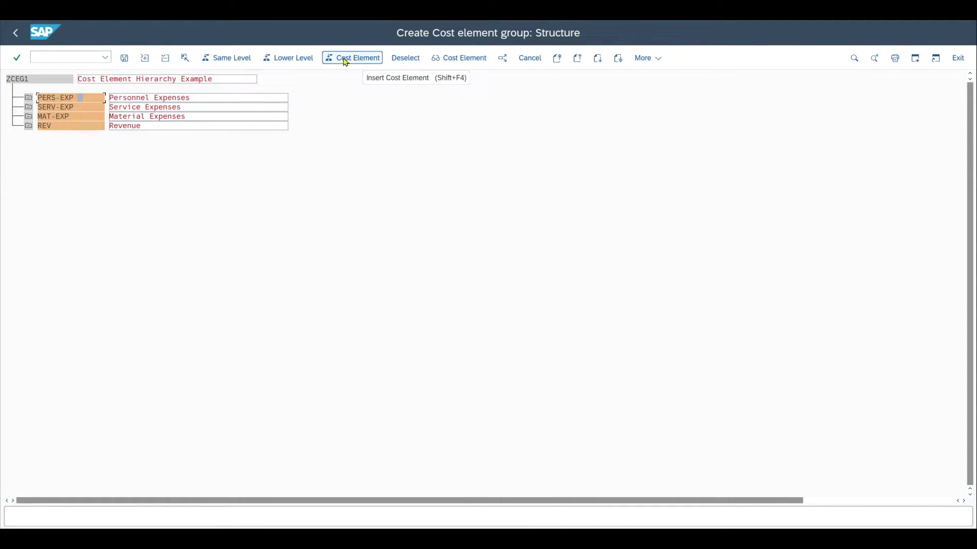
pyautogui.click(88, 100)
# Step: Search chart of accounts IKR for cost elements 63* and assign 630000 Salaries under PERS-EXP
pyautogui.click(76, 99)
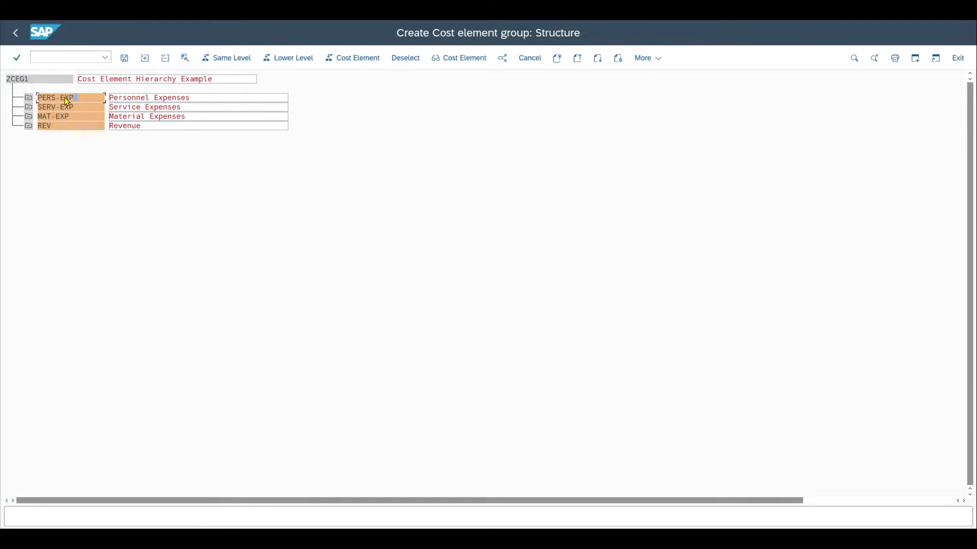
pyautogui.click(343, 59)
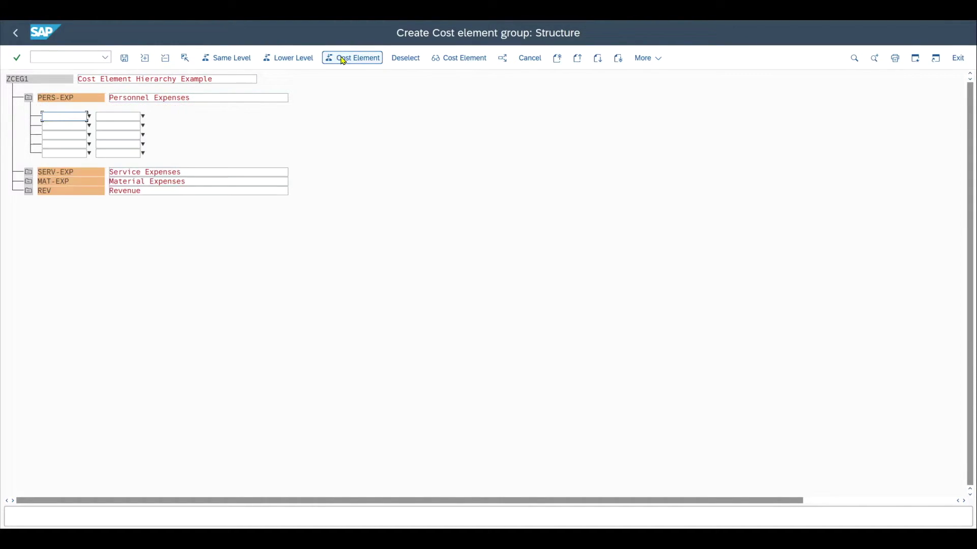
pyautogui.click(91, 118)
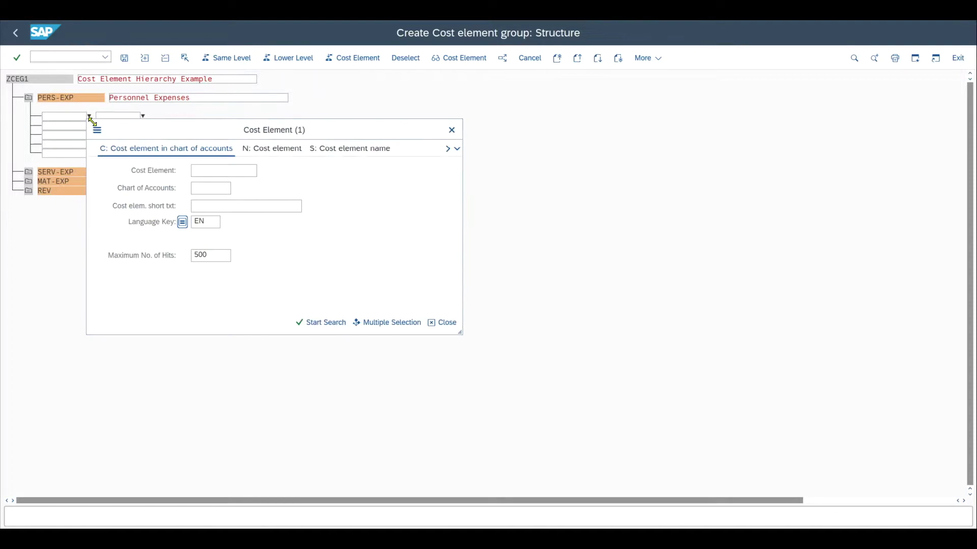
pyautogui.moveTo(221, 135); pyautogui.dragTo(294, 127)
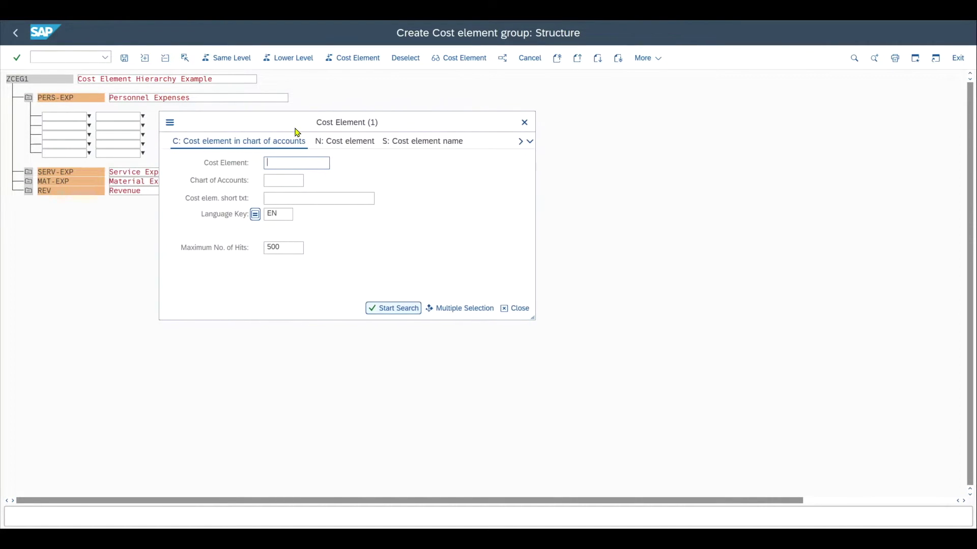
pyautogui.click(283, 180)
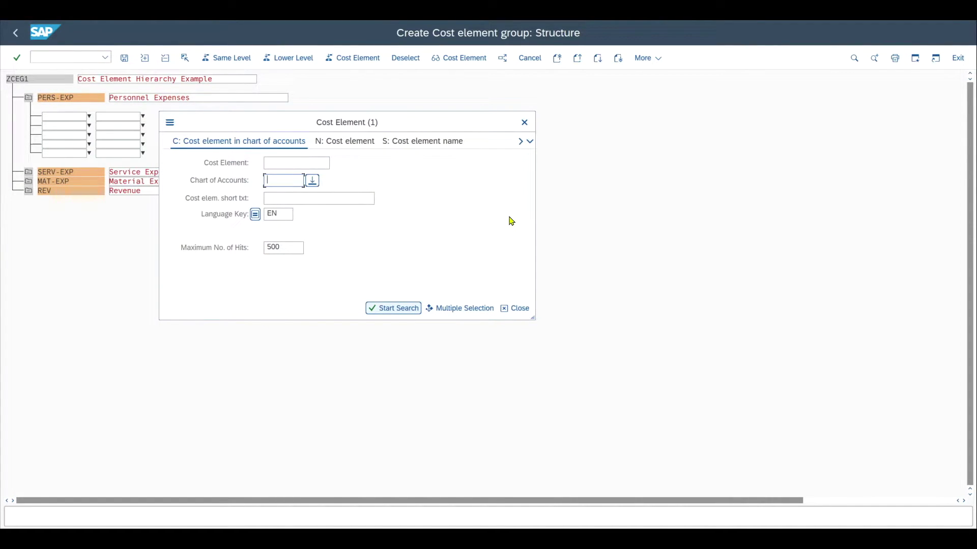
pyautogui.write('IKR')
pyautogui.click(295, 197)
pyautogui.click(301, 161)
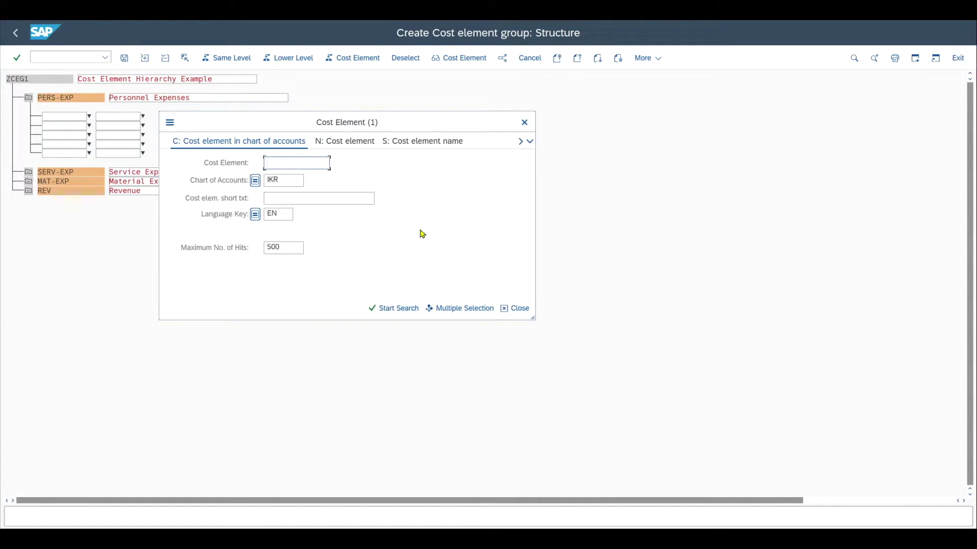
pyautogui.write('630000')
pyautogui.click(382, 308)
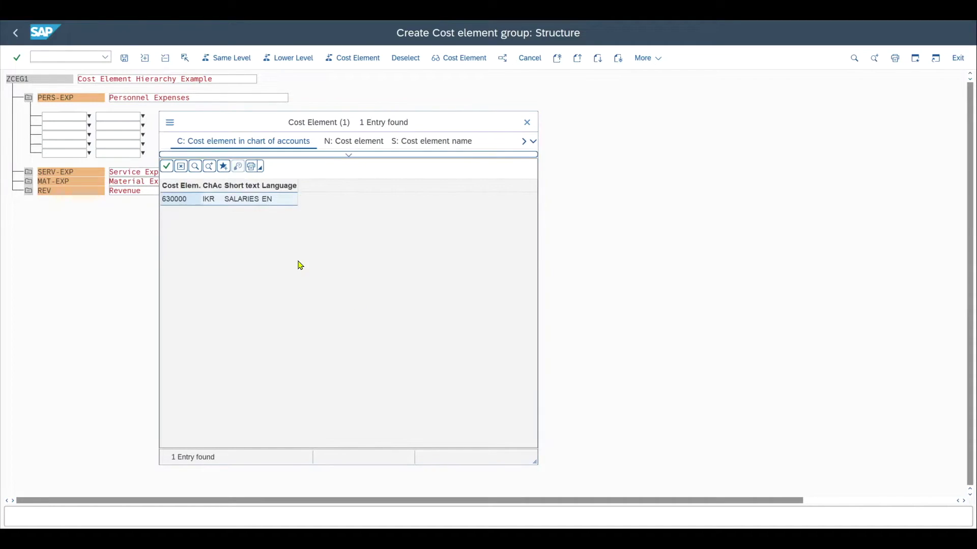
pyautogui.click(189, 204)
pyautogui.doubleClick(189, 205)
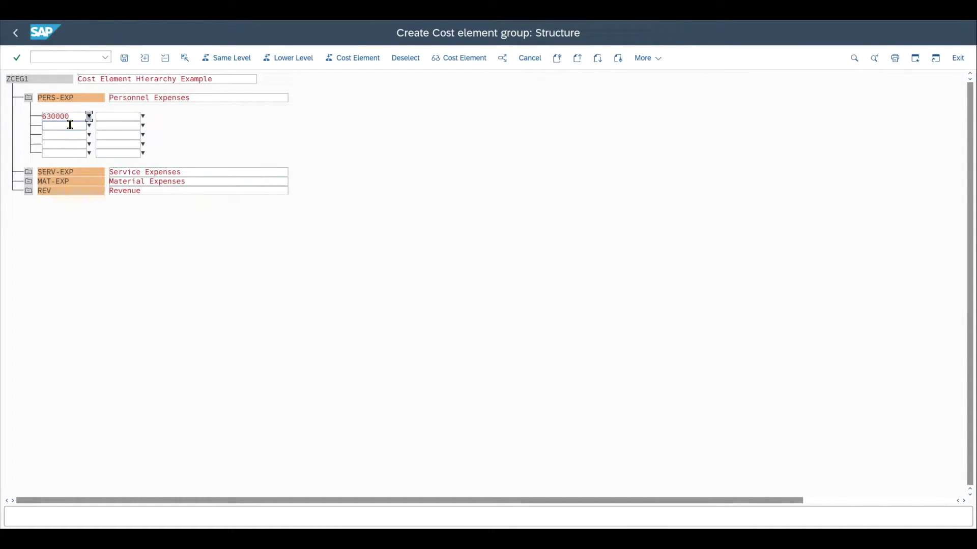
# Step: Confirm 630000 and assign cost element 616300 Other maintenance costs under SERV-EXP
pyautogui.press('Return')
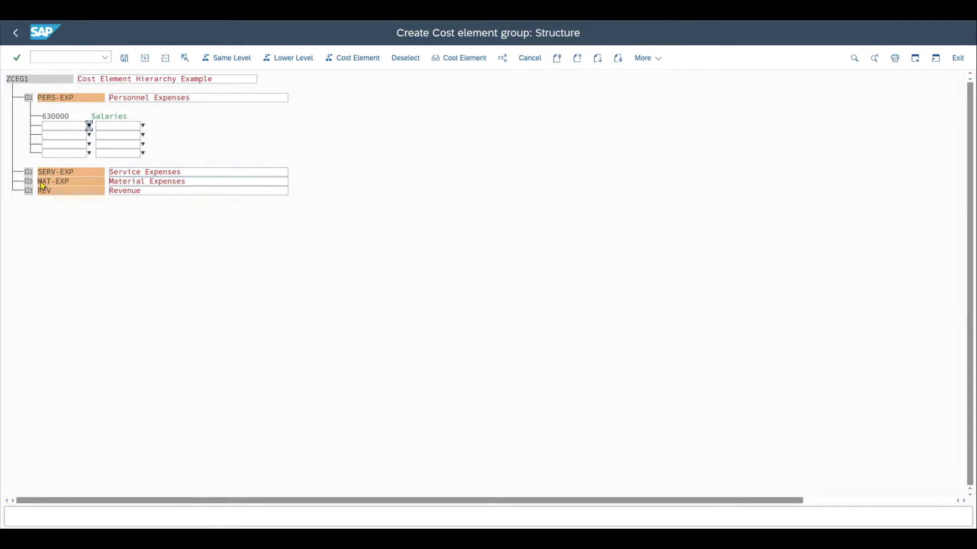
pyautogui.click(63, 173)
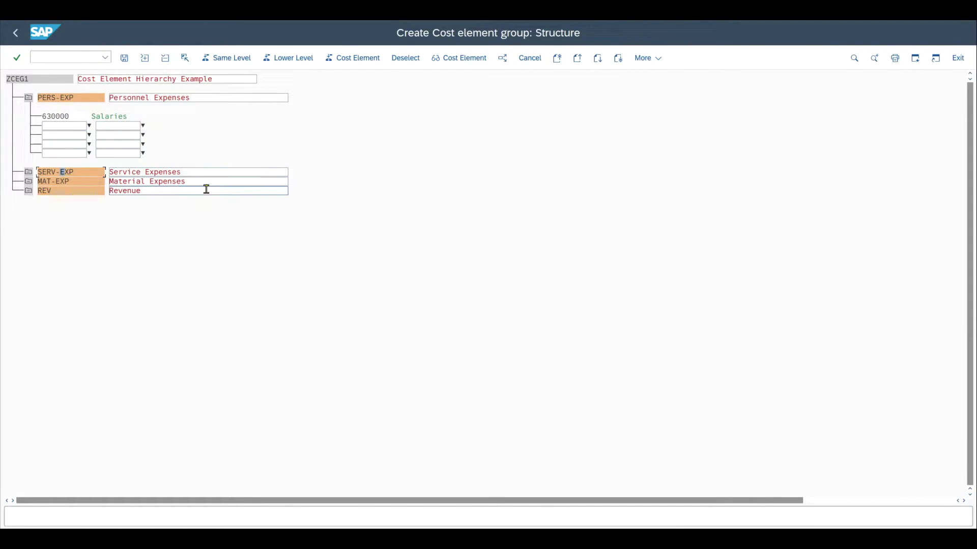
pyautogui.click(351, 60)
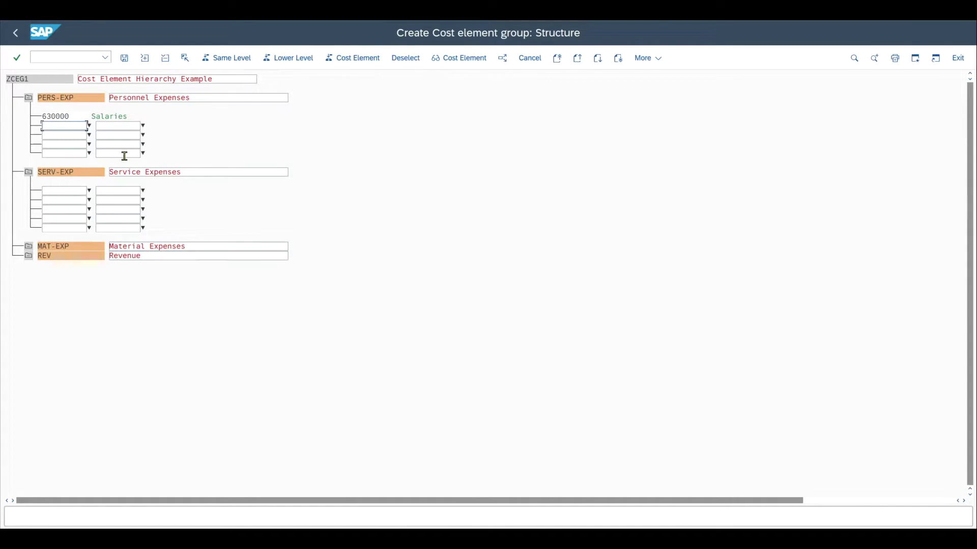
pyautogui.click(76, 192)
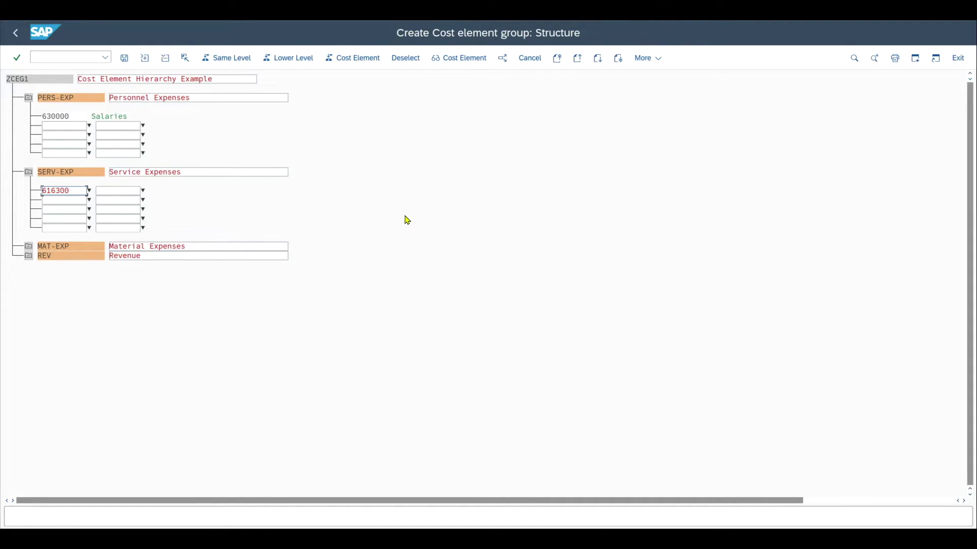
pyautogui.press('Return')
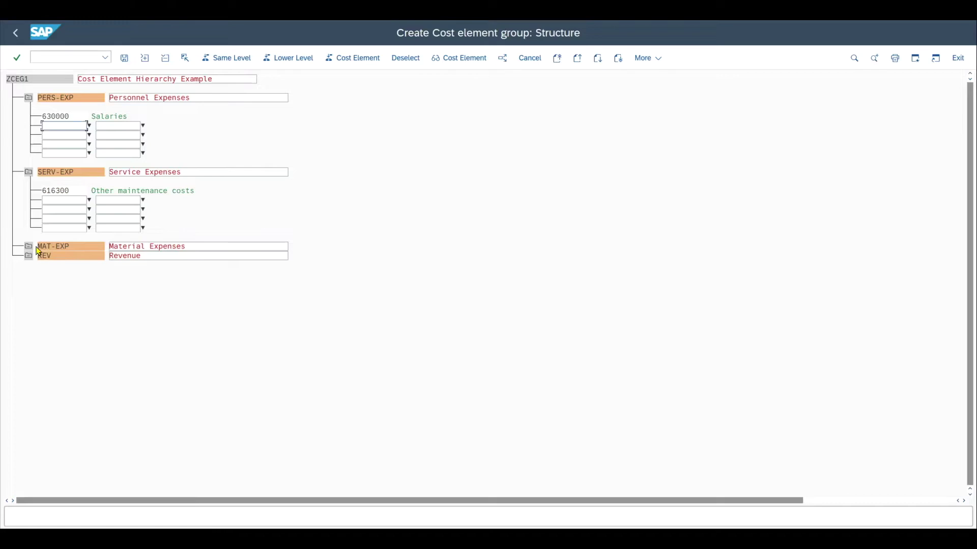
# Step: Add empty cost element rows under the MAT-EXP subgroup
pyautogui.click(57, 247)
pyautogui.click(353, 58)
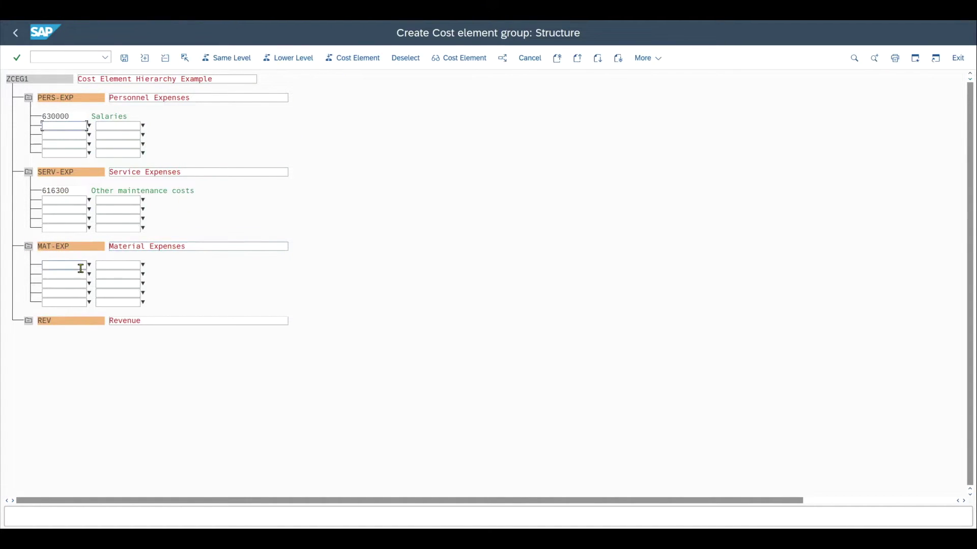
pyautogui.click(81, 269)
# Step: Search IKR with short text *ra and assign 600000 Consumption, raw material 1 under MAT-EXP
pyautogui.press('F4')
pyautogui.click(383, 373)
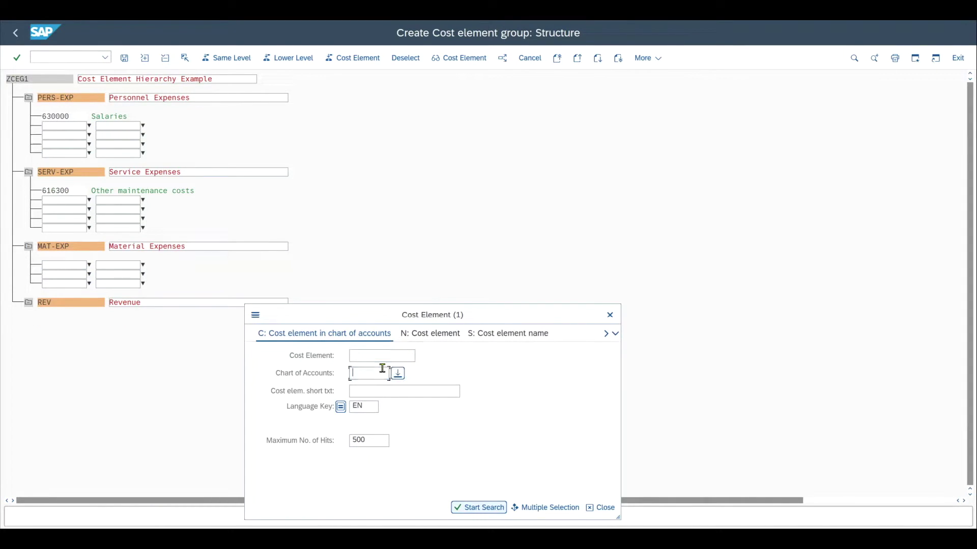
pyautogui.write('IKR')
pyautogui.click(394, 390)
pyautogui.write('*MA')
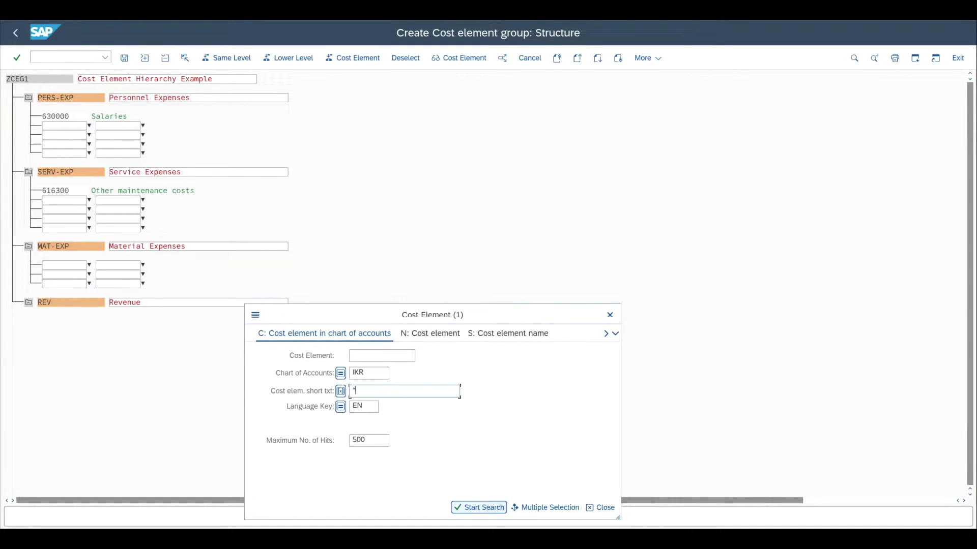
pyautogui.press('BackSpace')
pyautogui.write('*raw*')
pyautogui.press('Return')
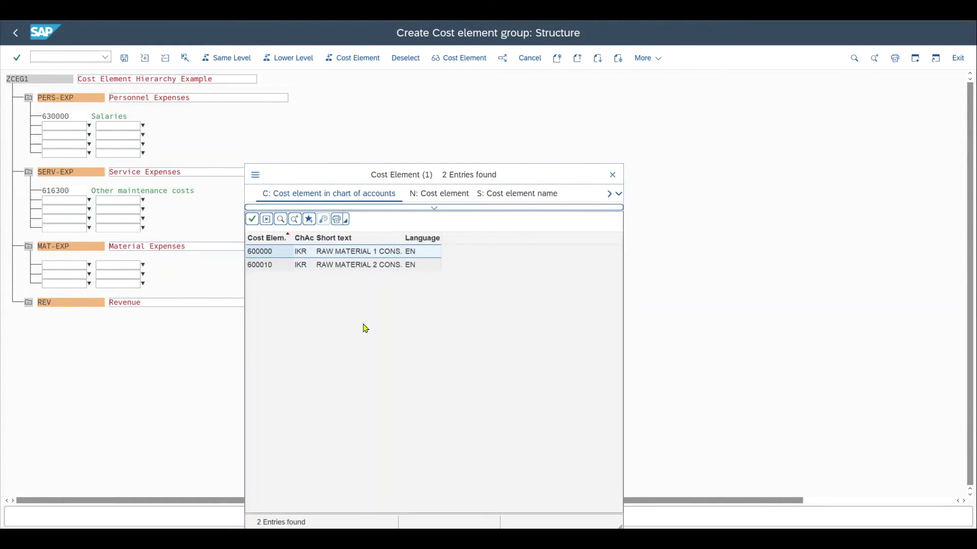
pyautogui.doubleClick(277, 252)
pyautogui.press('Return')
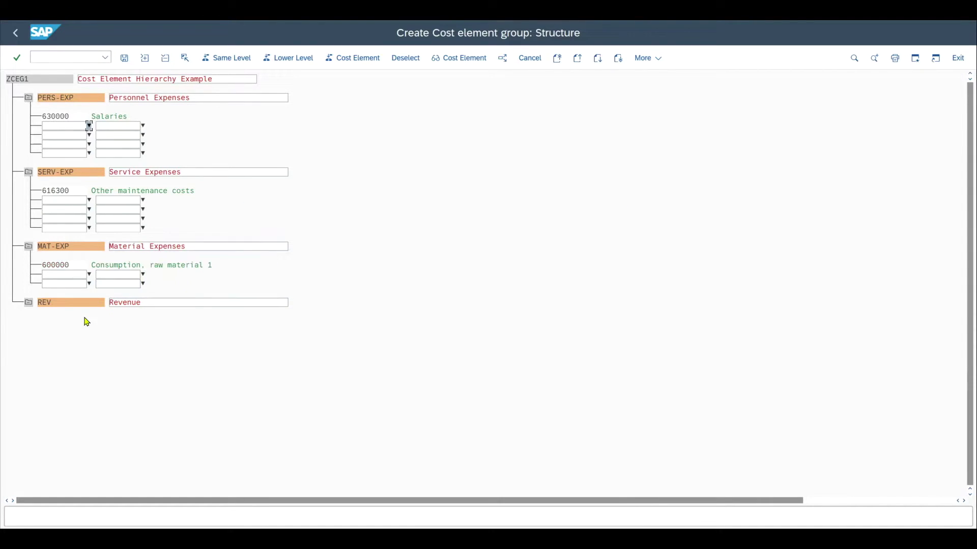
pyautogui.click(40, 304)
# Step: Search IKR short texts and assign 950100 PS: Sales revenue from incoming orders under REV
pyautogui.click(363, 58)
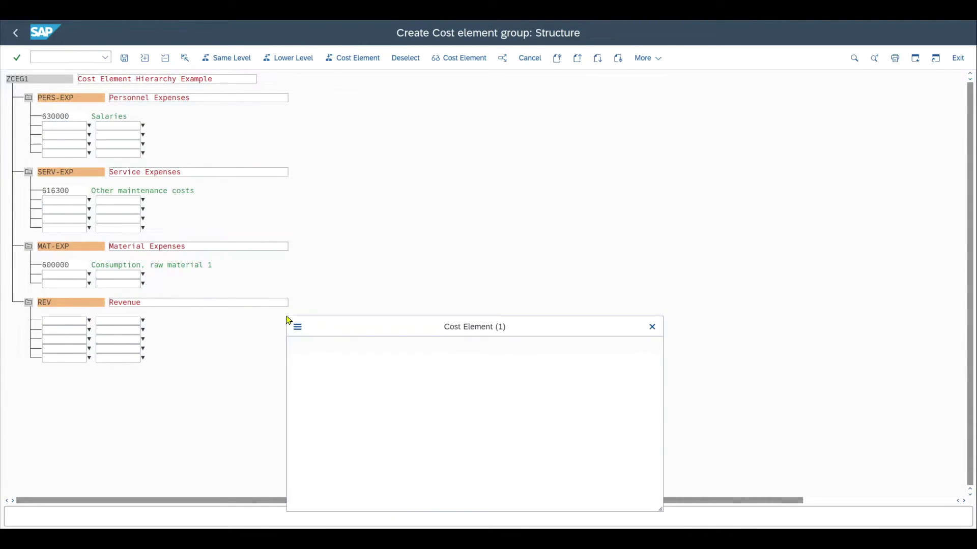
pyautogui.click(423, 384)
pyautogui.write('IKR')
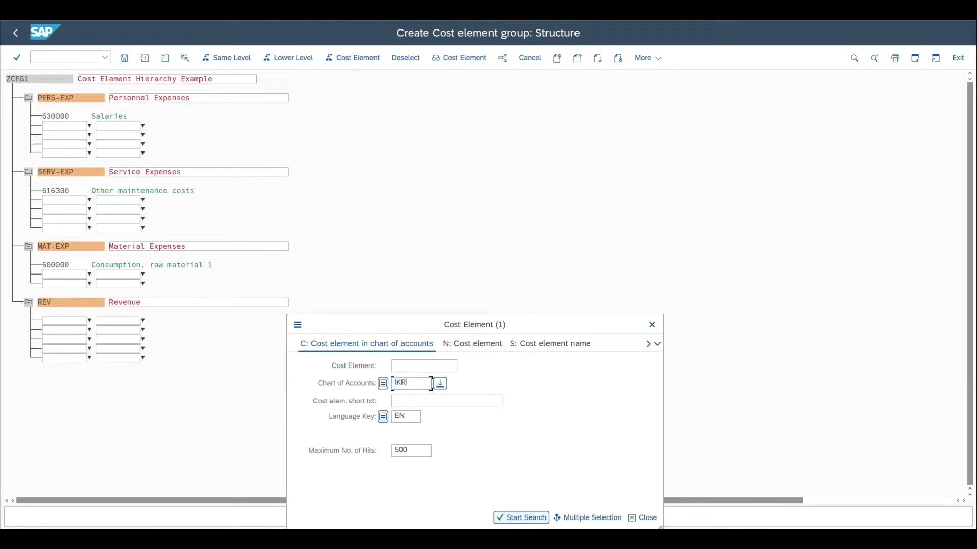
pyautogui.click(445, 402)
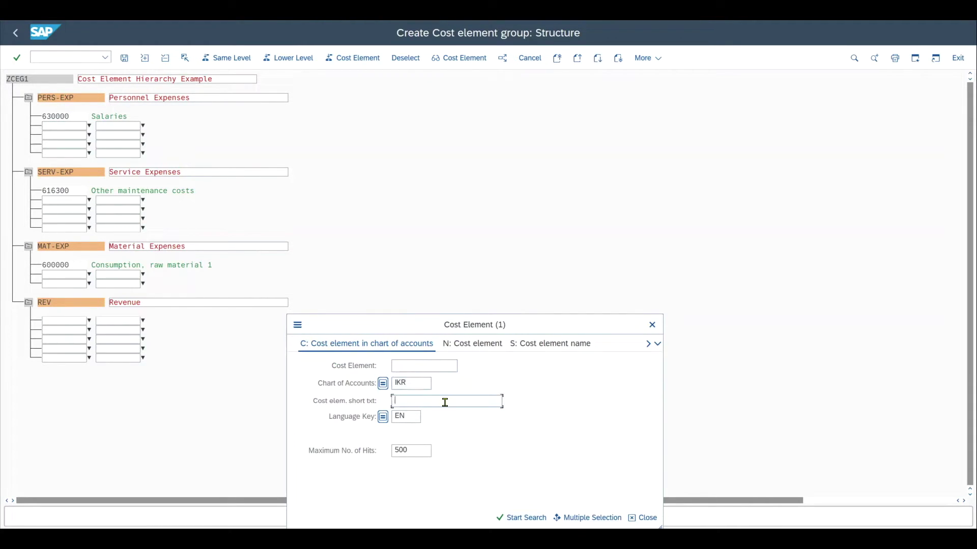
pyautogui.write('*sales revenue*')
pyautogui.press('Return')
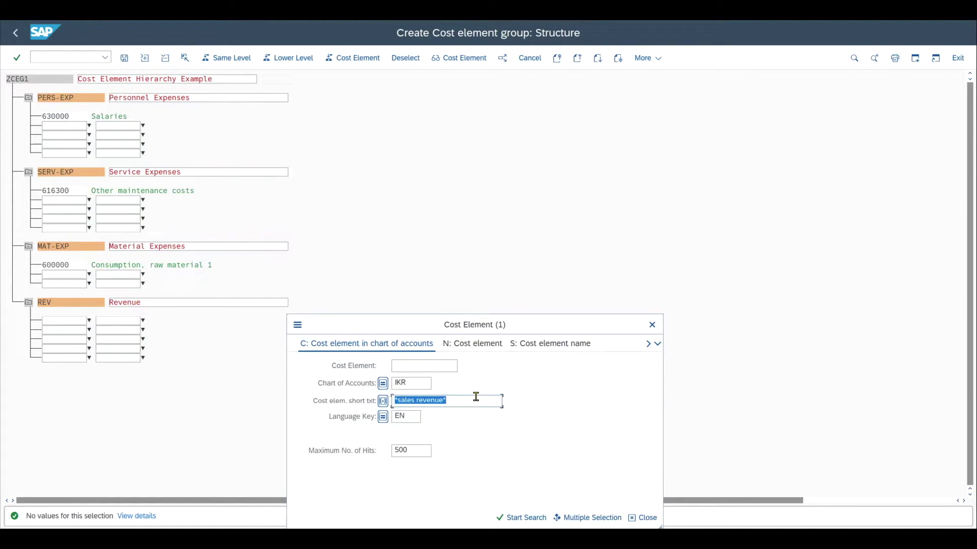
pyautogui.write('*')
pyautogui.press('Return')
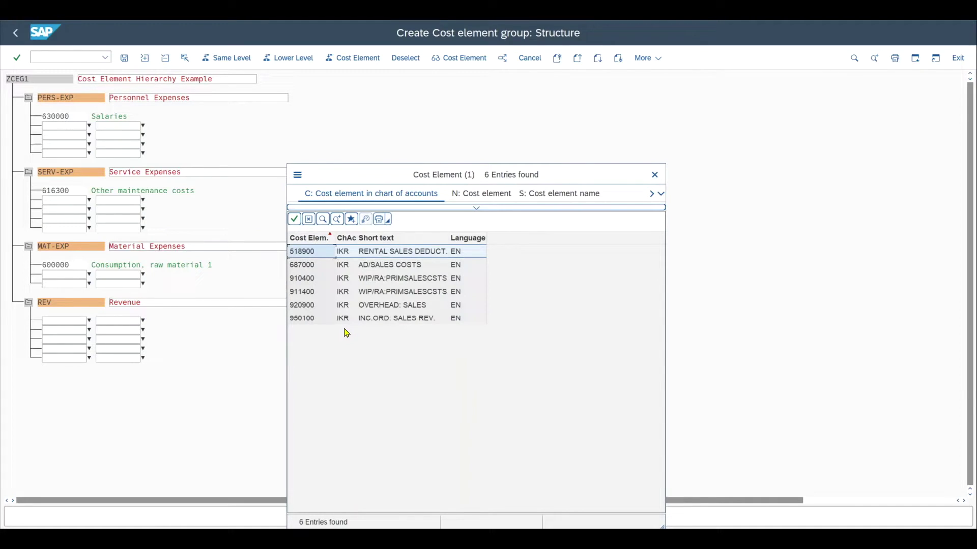
pyautogui.doubleClick(315, 319)
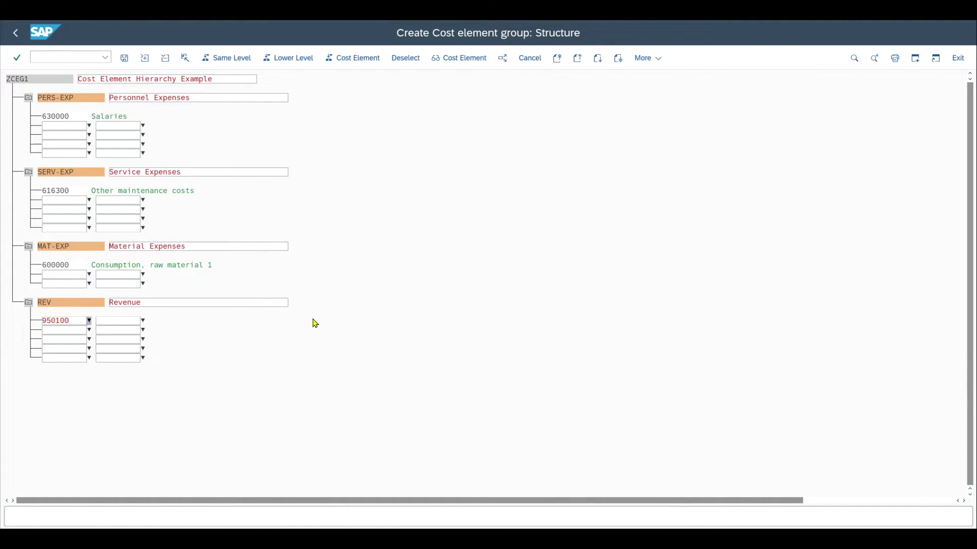
pyautogui.press('Return')
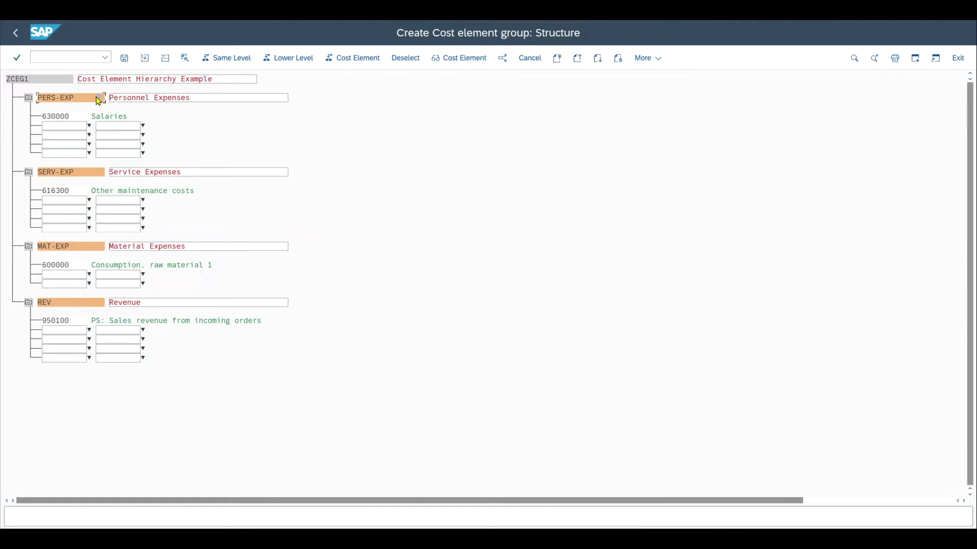
# Step: Save ZCEG1 so it appears in the Display Cost element group structure
pyautogui.click(84, 172)
pyautogui.click(124, 58)
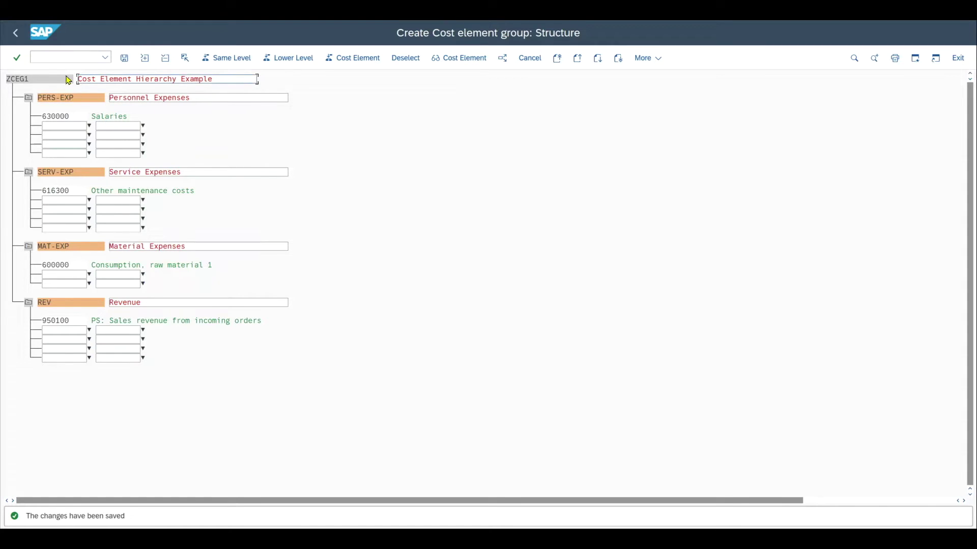
pyautogui.click(64, 59)
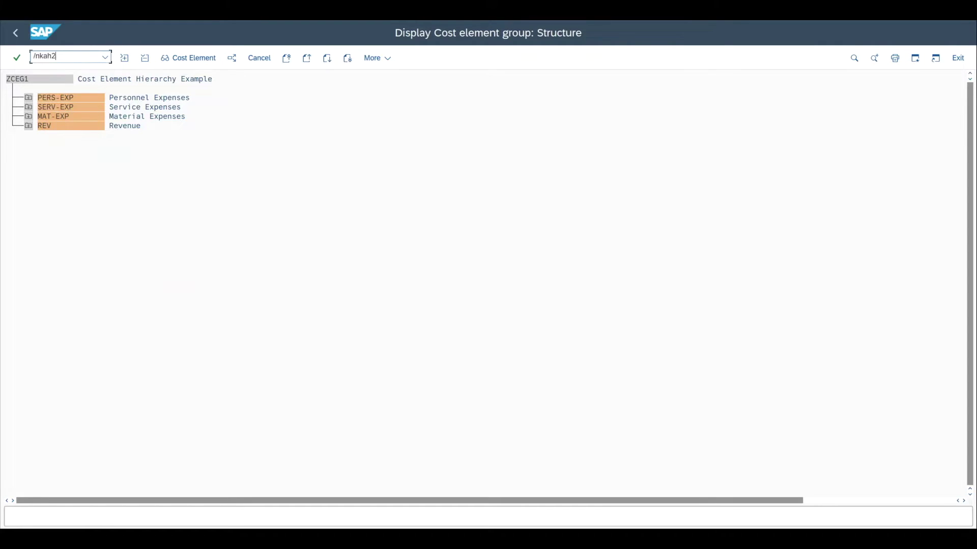
# Step: Open ZCEG1 in KAH2 and expand PERS-EXP and MAT-EXP to show 630000 and 600000
pyautogui.press('Return')
pyautogui.click(192, 98)
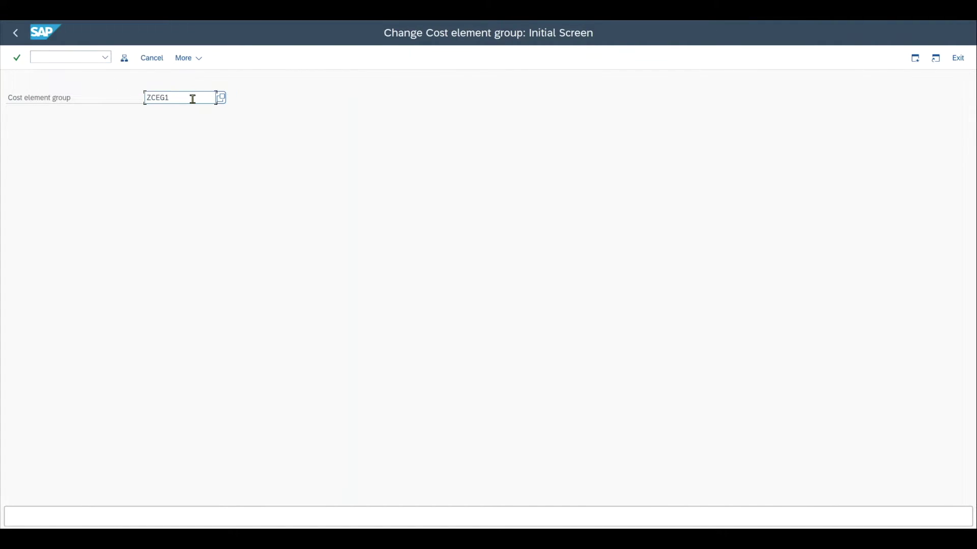
pyautogui.moveTo(191, 98); pyautogui.dragTo(130, 97)
pyautogui.press('Return')
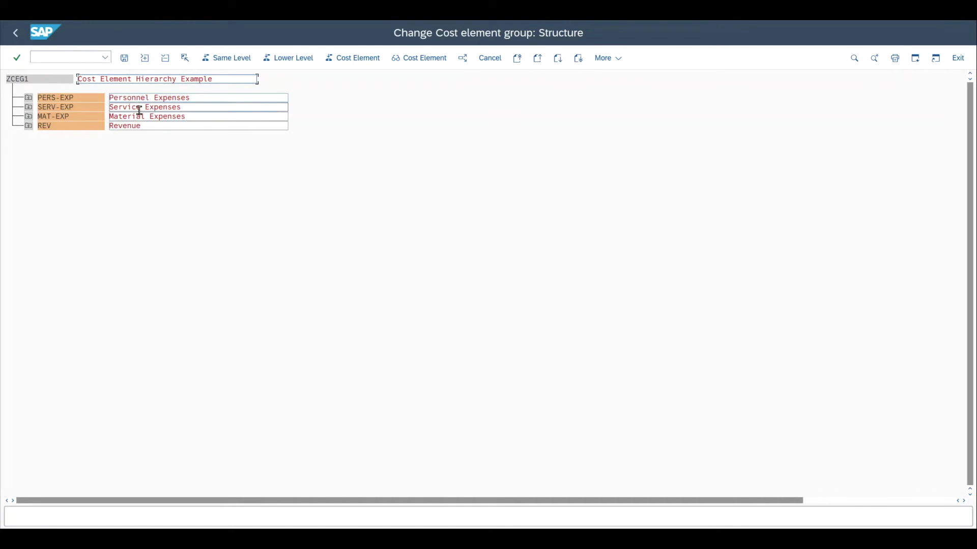
pyautogui.click(28, 97)
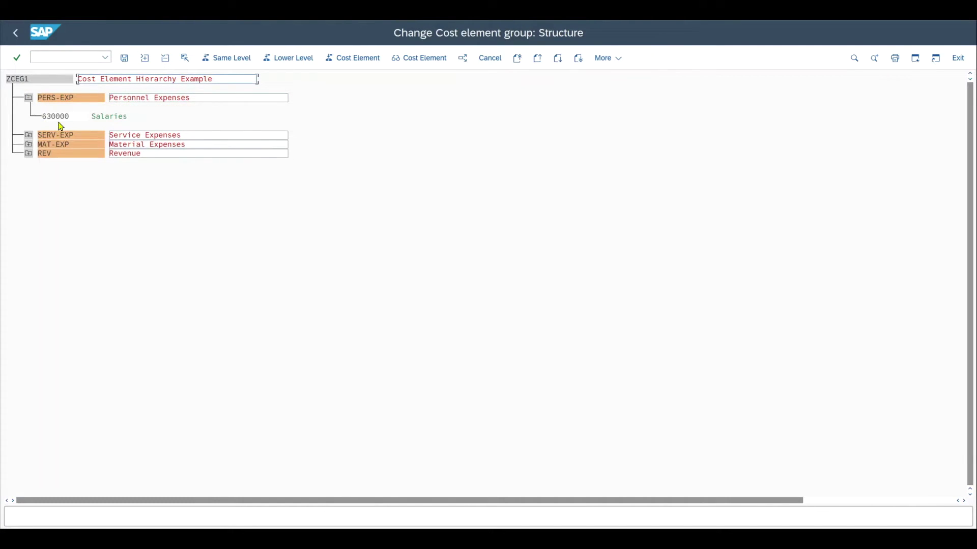
pyautogui.click(74, 120)
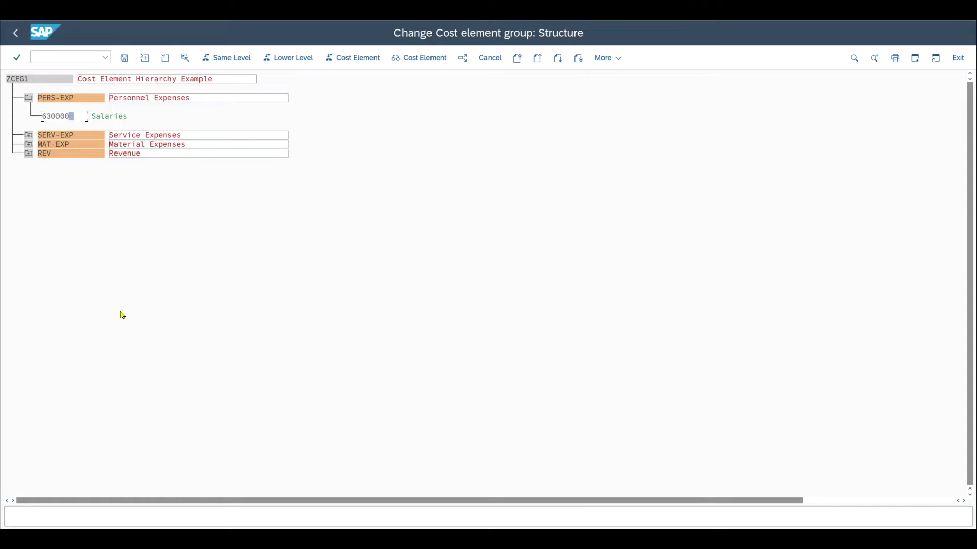
pyautogui.click(29, 145)
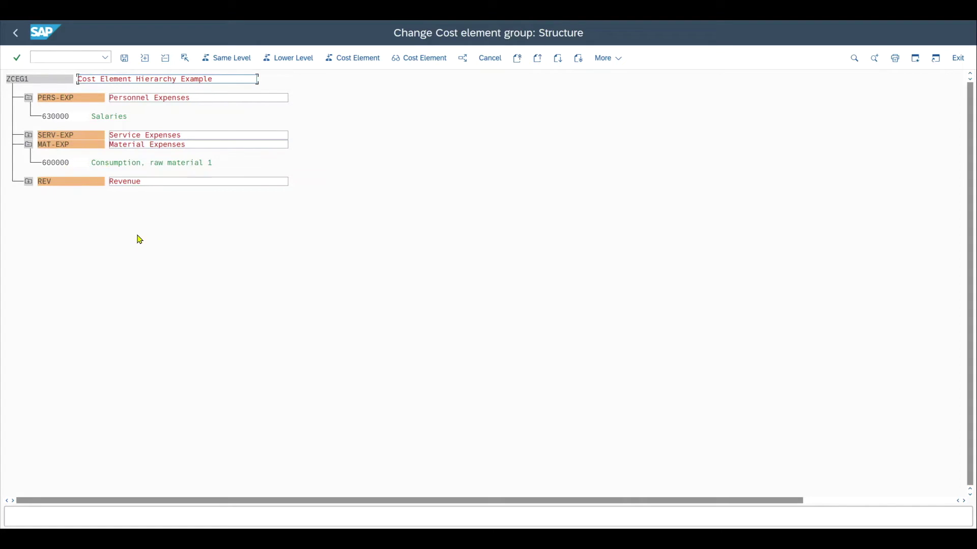
# Step: Move cost element 600000 from MAT-EXP to SERV-EXP, beside 616300
pyautogui.click(67, 163)
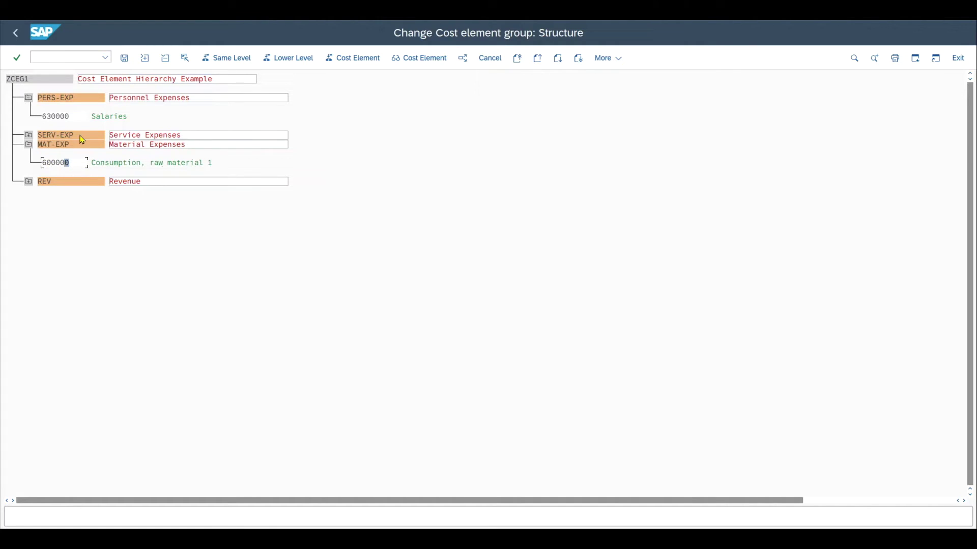
pyautogui.click(53, 164)
pyautogui.click(185, 59)
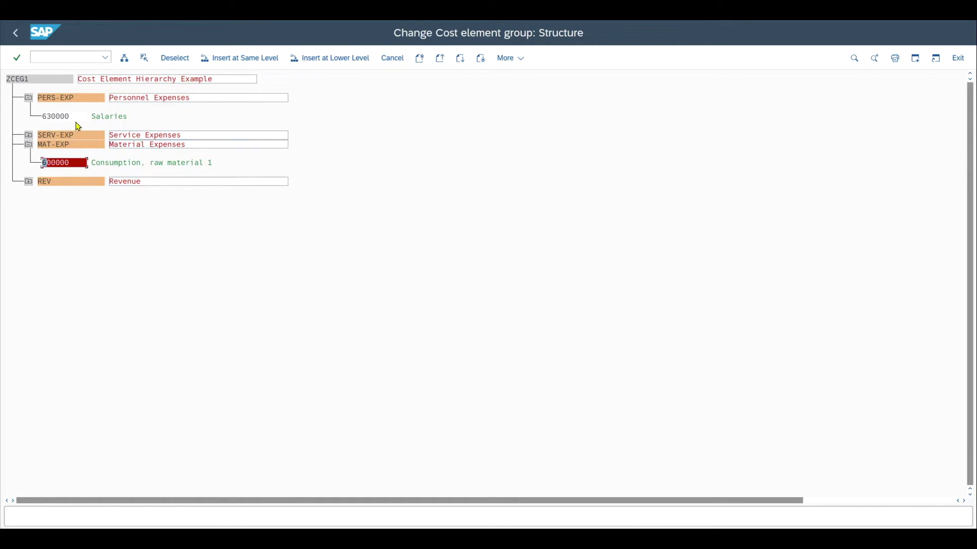
pyautogui.doubleClick(71, 137)
pyautogui.click(310, 59)
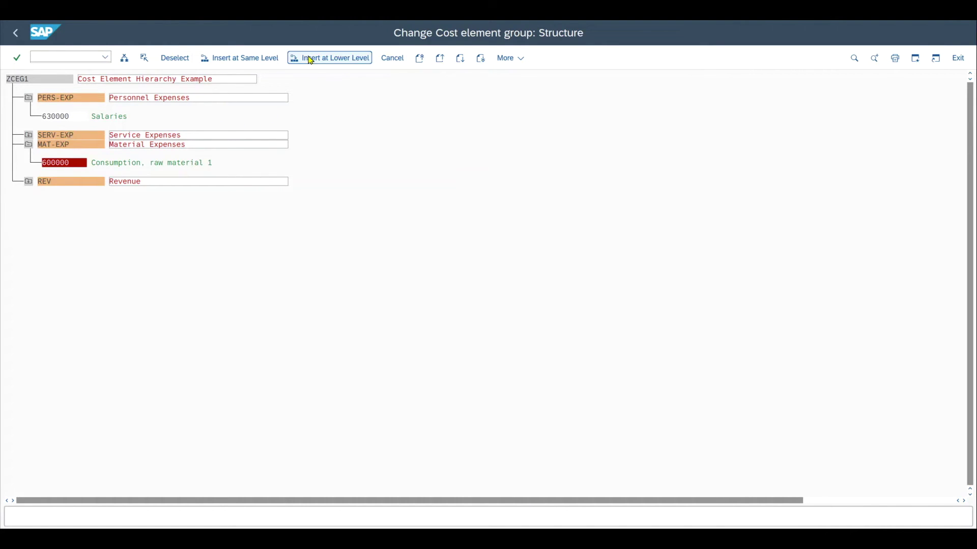
pyautogui.click(29, 136)
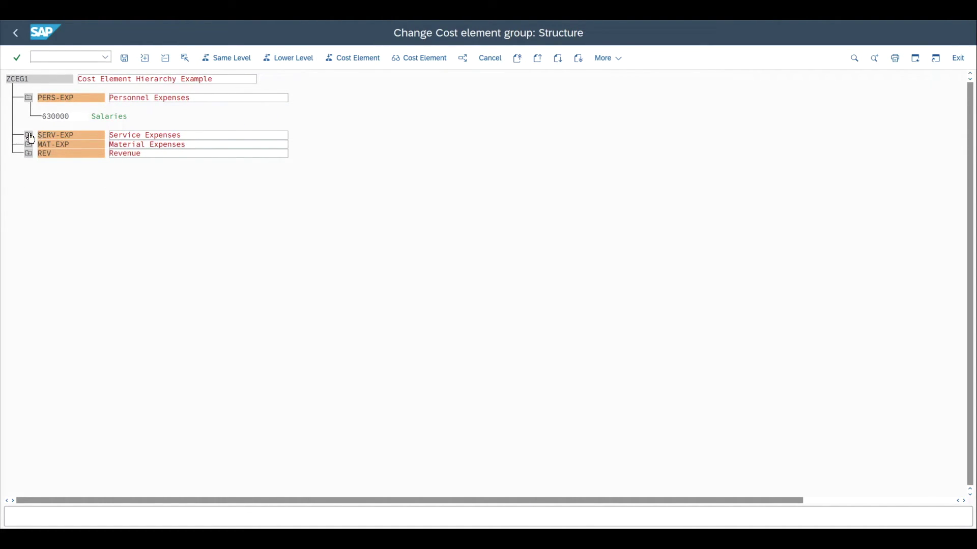
# Step: Remove 600000 from SERV-EXP, leaving only 616300, and save ZCEG1
pyautogui.click(118, 155)
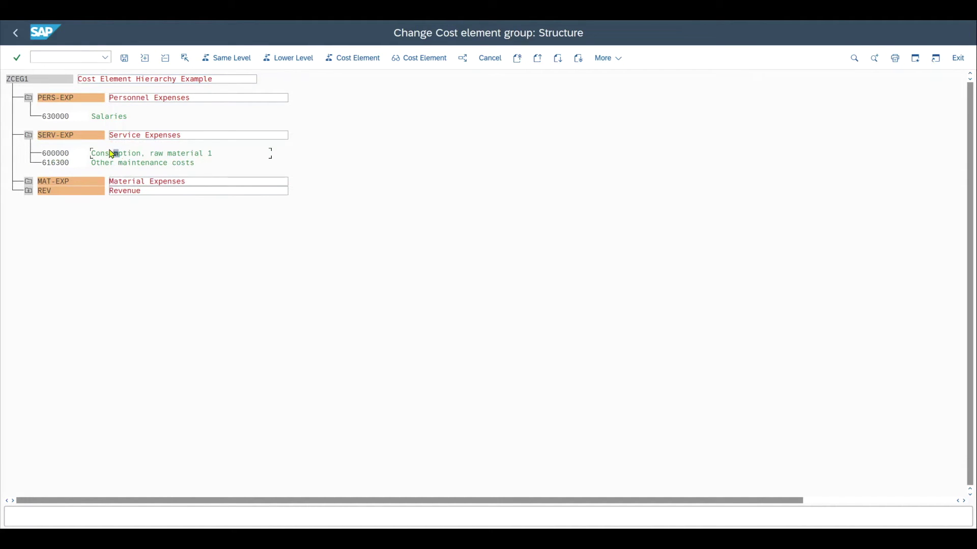
pyautogui.click(54, 153)
pyautogui.click(29, 181)
pyautogui.click(66, 154)
pyautogui.click(185, 58)
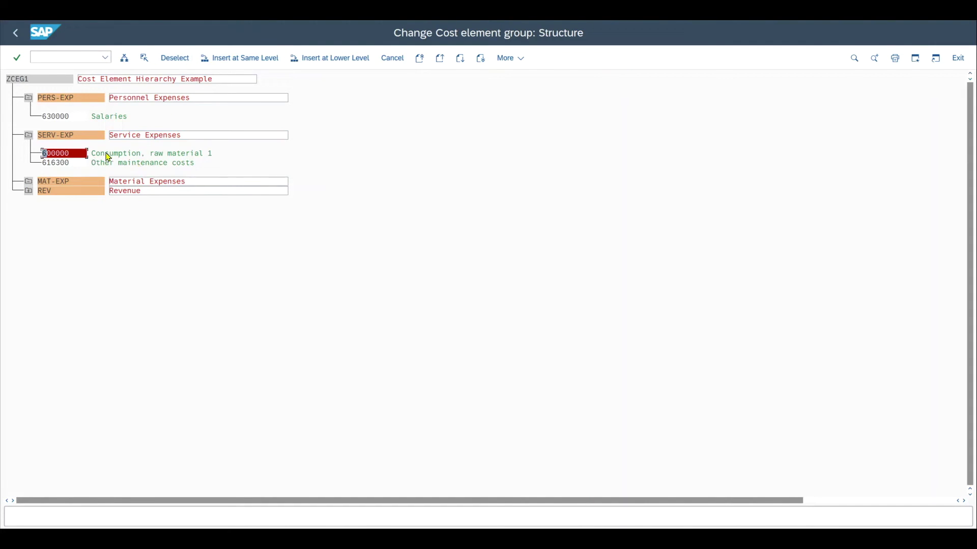
pyautogui.click(126, 60)
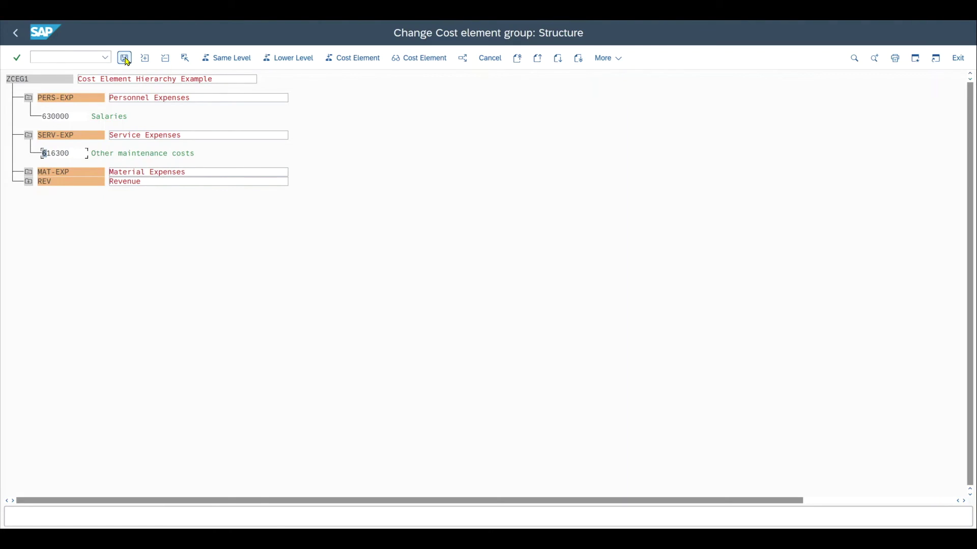
pyautogui.click(125, 59)
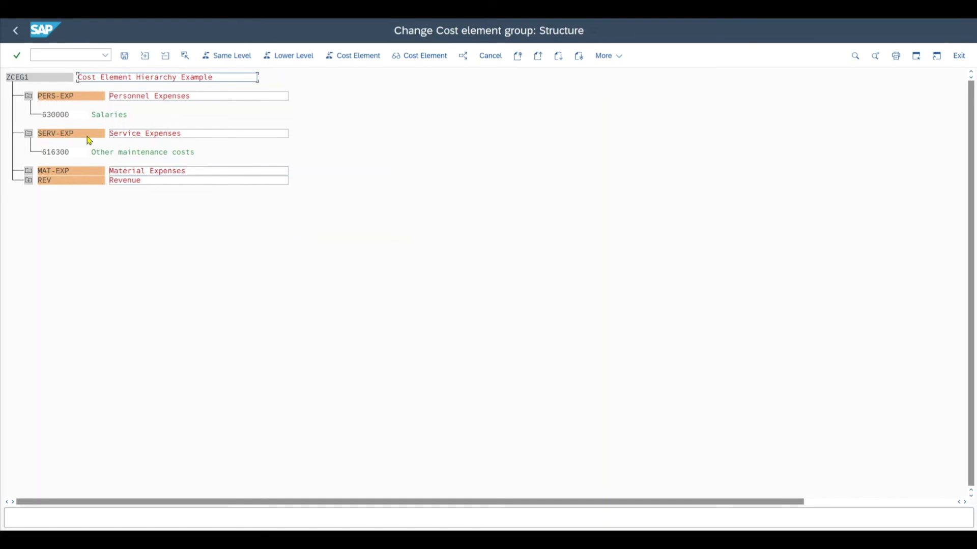
pyautogui.click(80, 98)
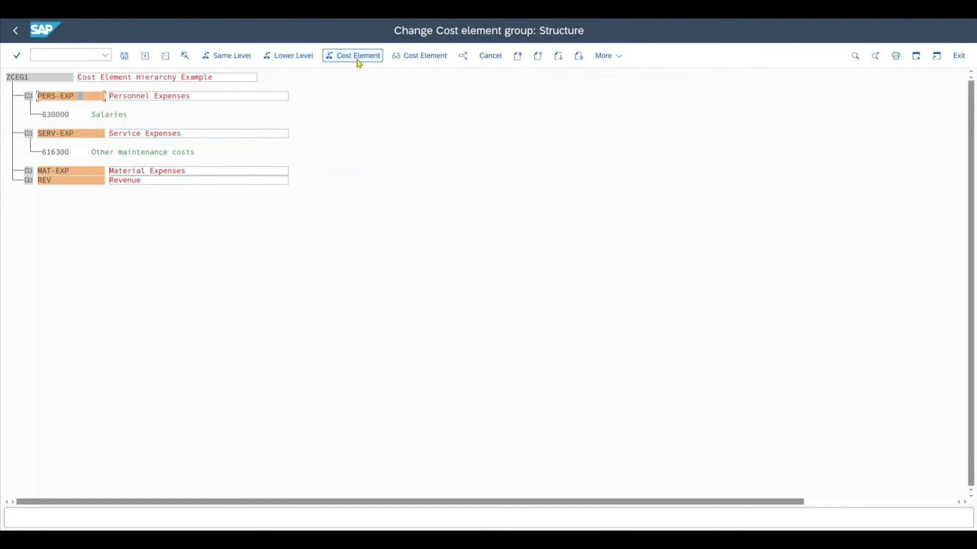
# Step: Add a same-level node named 'Other EXP' above SERV-EXP, which SAP rejects as an invalid name
pyautogui.click(244, 56)
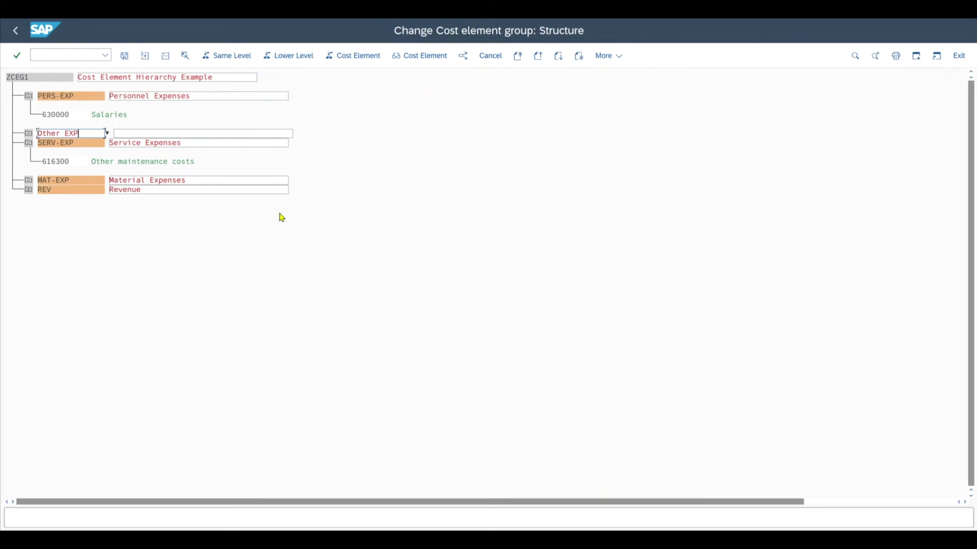
pyautogui.write('Other EXP')
pyautogui.press('Return')
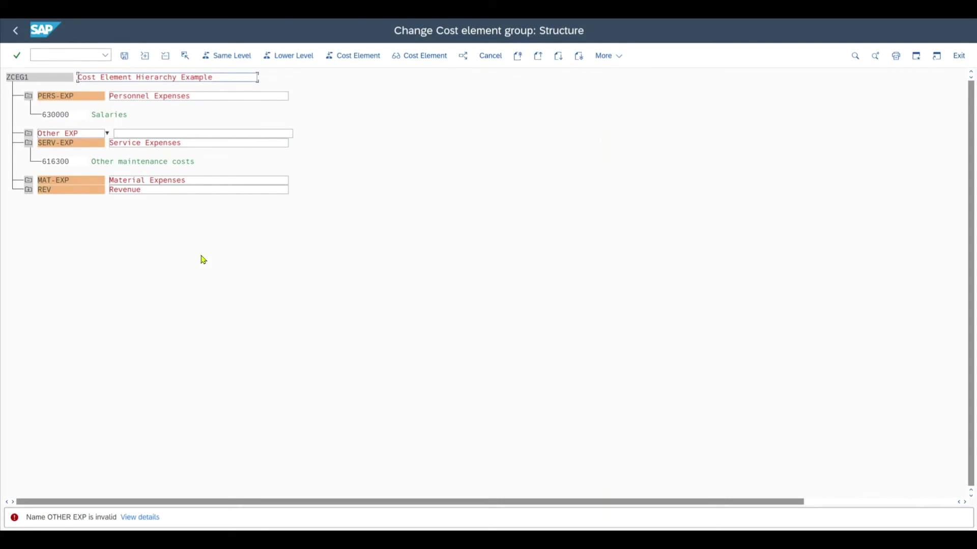
# Step: Open the help for message OH012 and highlight the 10-character limit and 4-character suffix rule
pyautogui.click(142, 518)
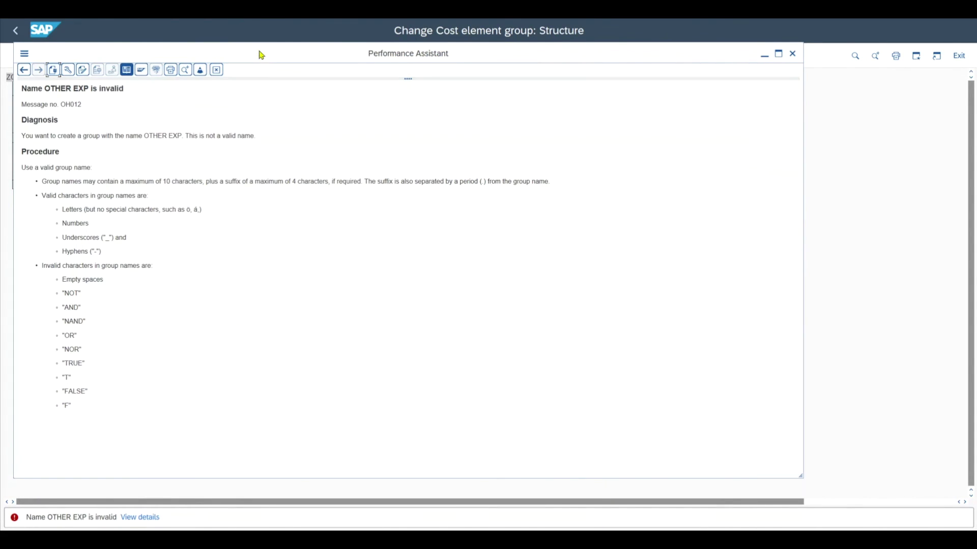
pyautogui.moveTo(257, 54); pyautogui.dragTo(360, 83)
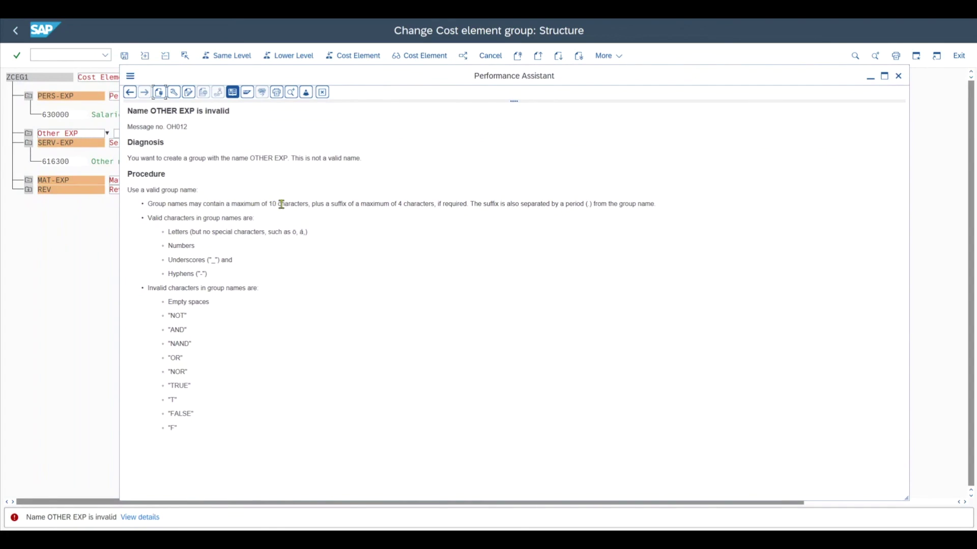
pyautogui.moveTo(238, 204); pyautogui.dragTo(307, 205)
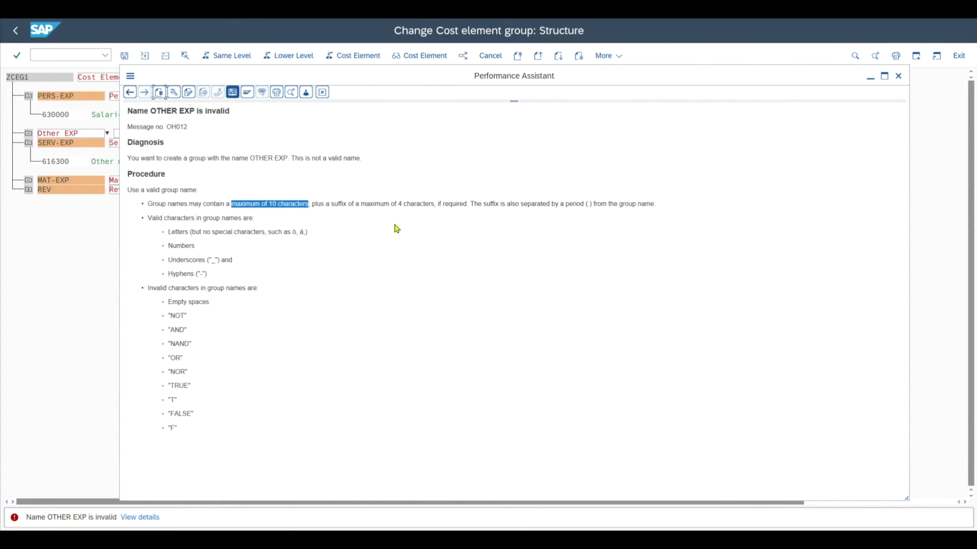
pyautogui.click(362, 219)
pyautogui.moveTo(331, 203); pyautogui.dragTo(415, 204)
pyautogui.click(558, 204)
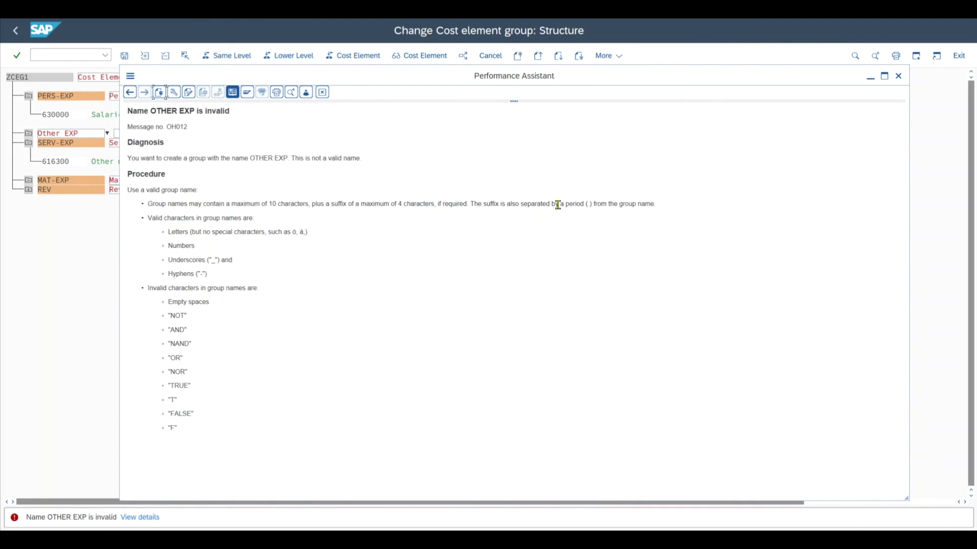
pyautogui.moveTo(308, 204); pyautogui.dragTo(270, 205)
pyautogui.moveTo(350, 205); pyautogui.dragTo(327, 205)
pyautogui.click(526, 204)
# Step: Highlight the valid-character rules and the rule that empty spaces are not allowed
pyautogui.moveTo(212, 277); pyautogui.dragTo(144, 213)
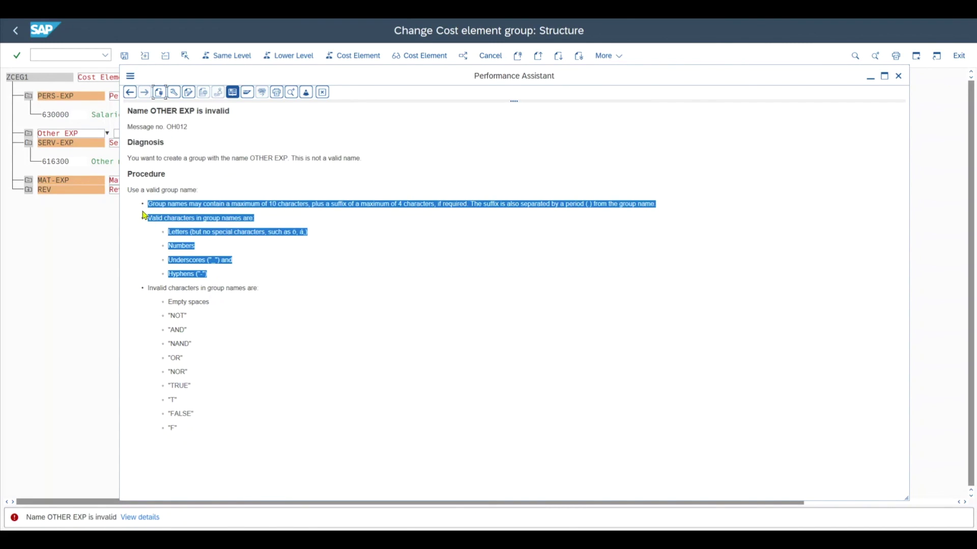
pyautogui.click(226, 288)
pyautogui.moveTo(169, 301); pyautogui.dragTo(215, 302)
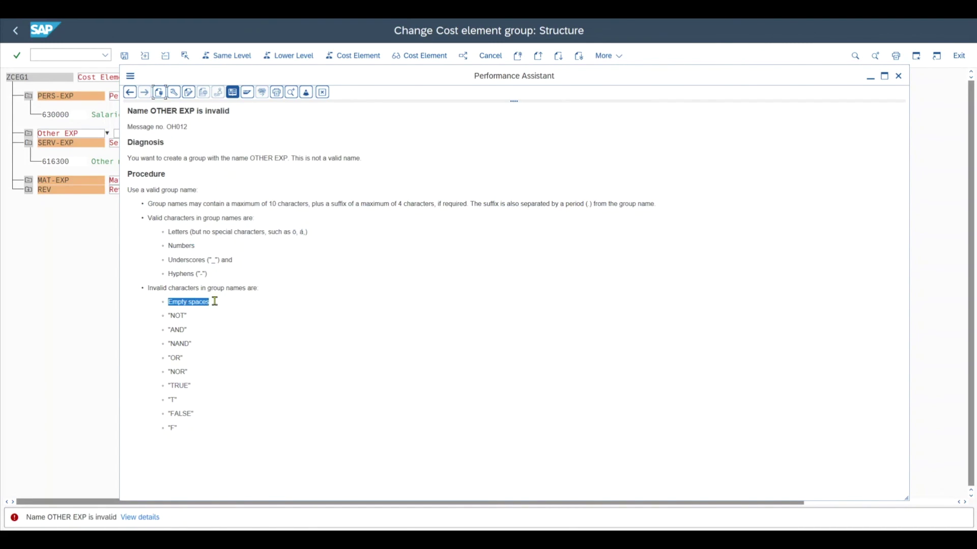
pyautogui.click(193, 316)
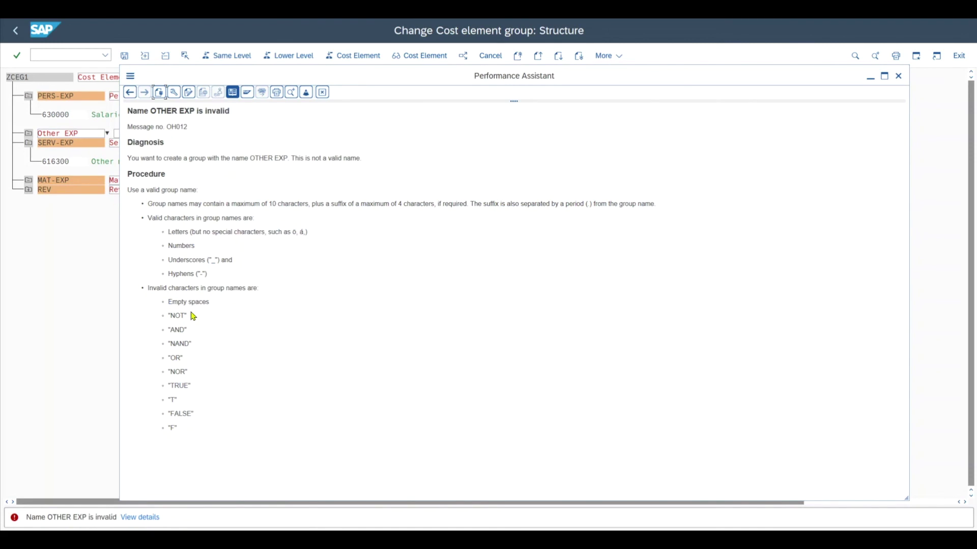